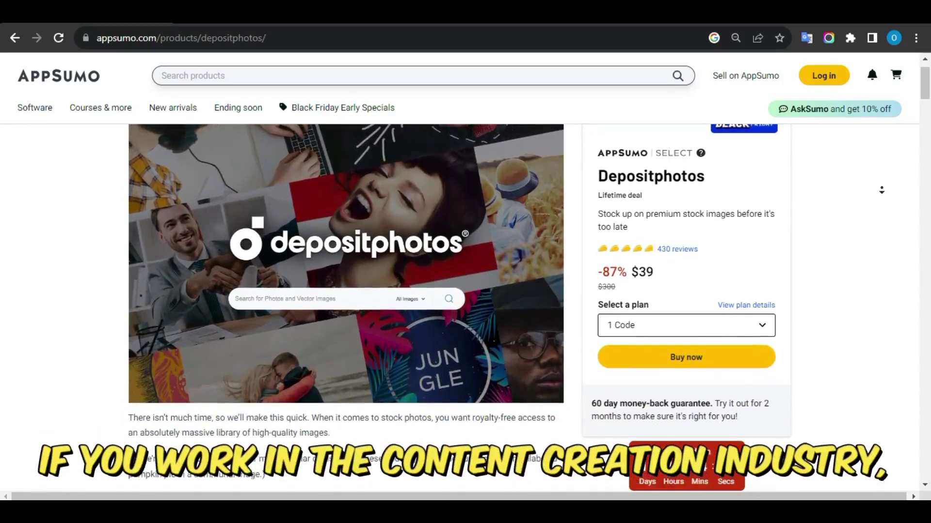
scroll(466, 292, "down", 1)
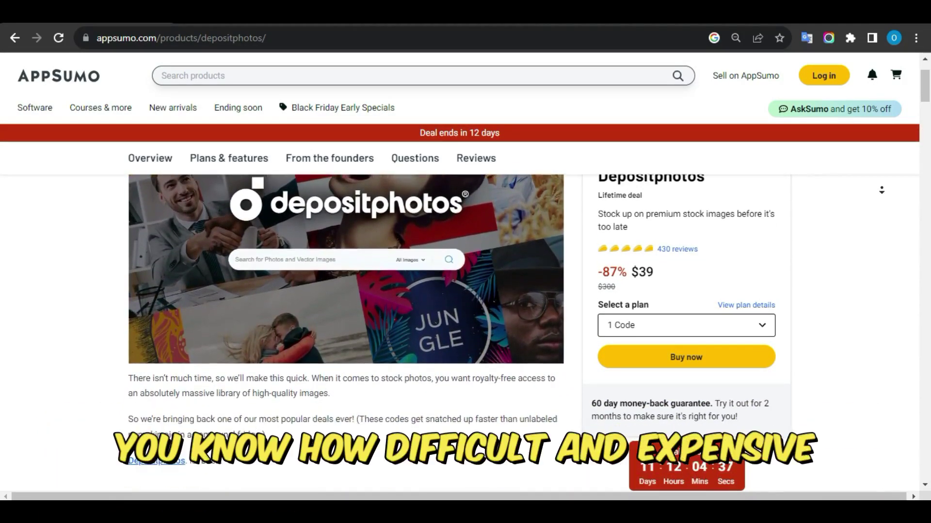
scroll(465, 291, "down", 1)
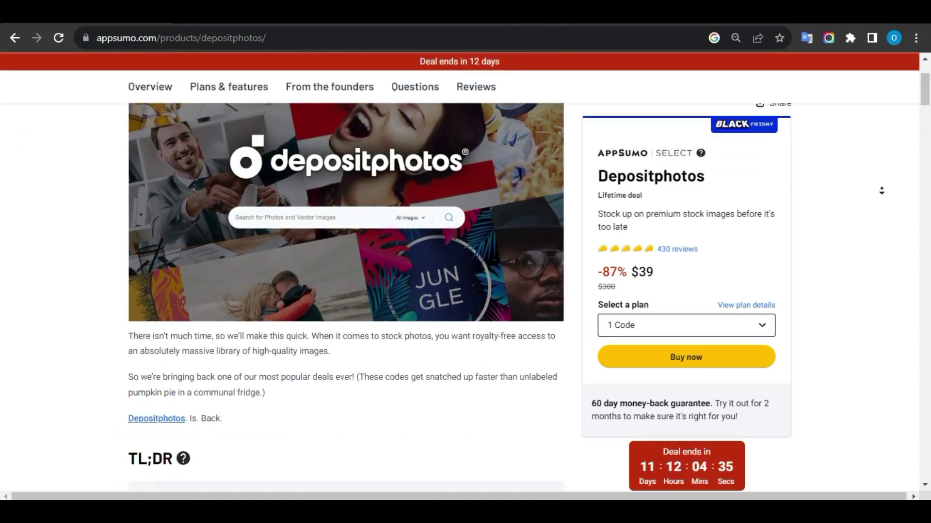
scroll(346, 290, "down", 1)
scroll(346, 291, "down", 1)
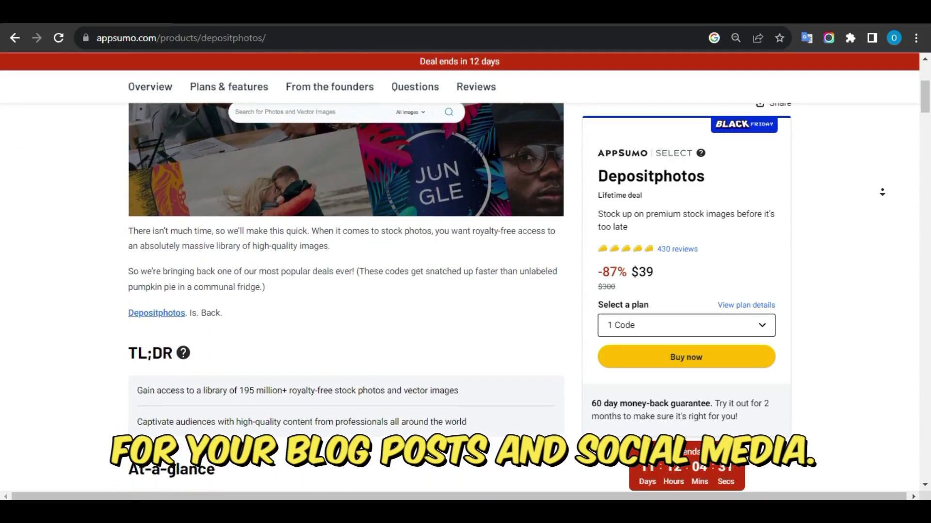
scroll(346, 291, "down", 1)
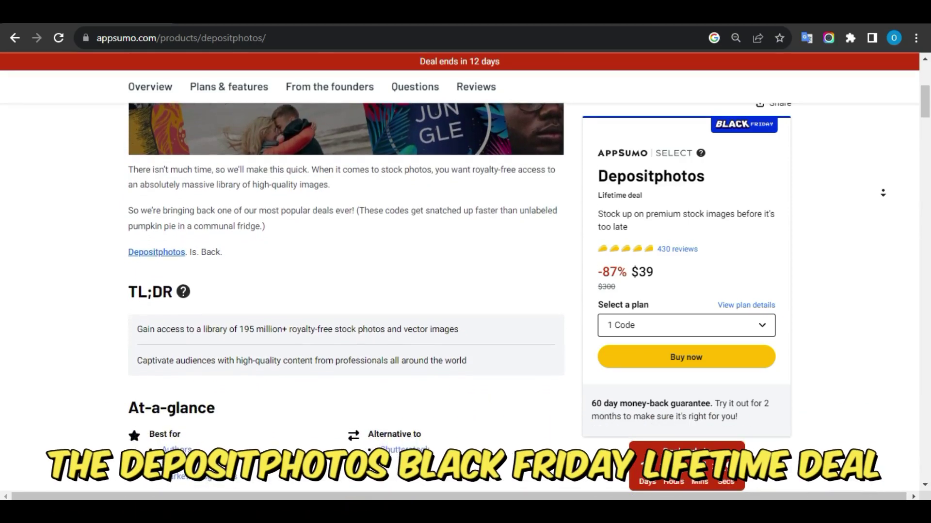
scroll(346, 292, "down", 1)
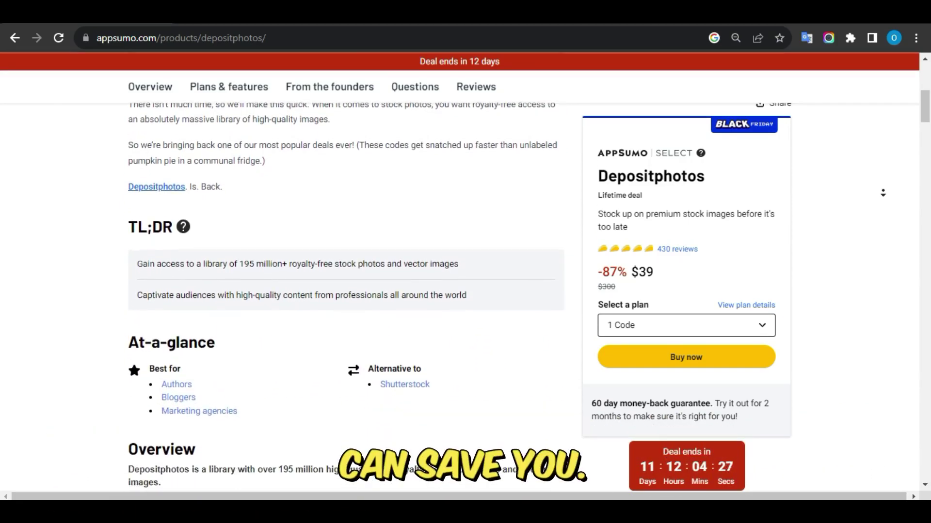
scroll(346, 292, "down", 1)
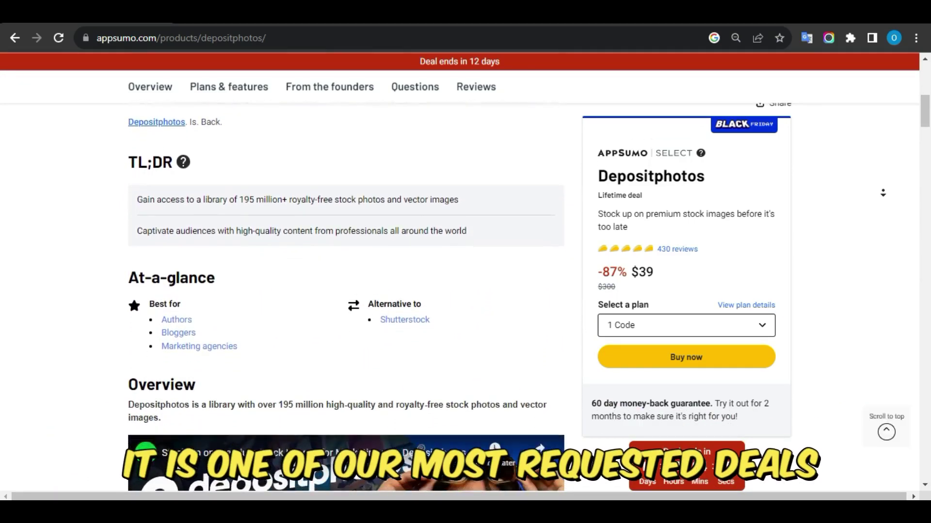
scroll(346, 291, "down", 1)
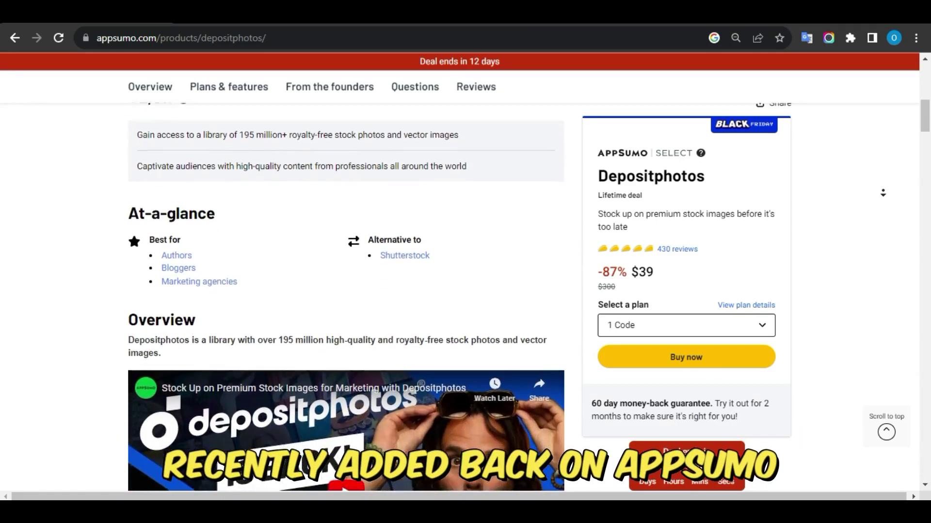
scroll(346, 291, "down", 1)
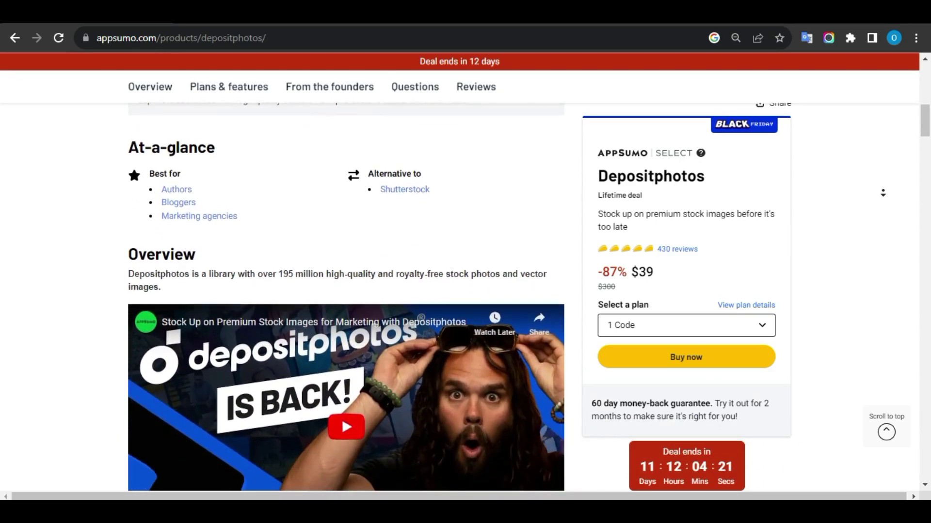
scroll(346, 291, "down", 1)
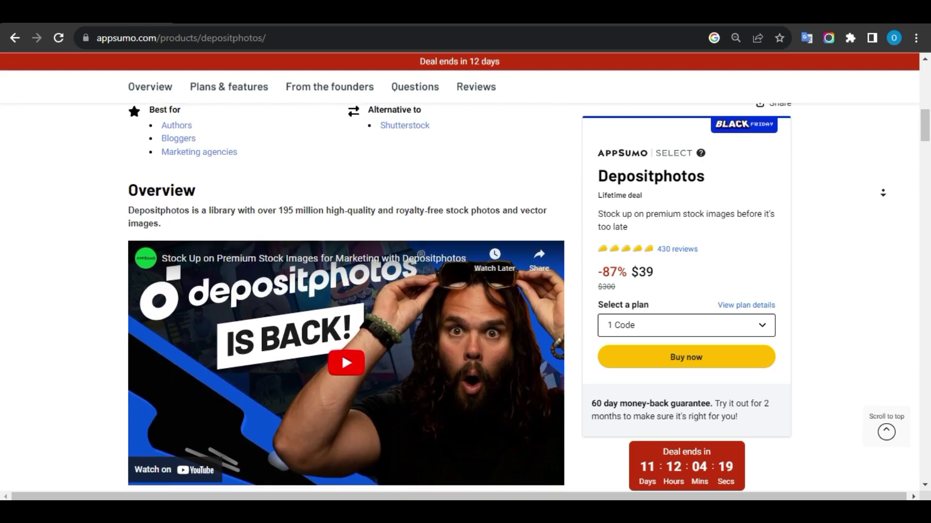
scroll(346, 292, "down", 1)
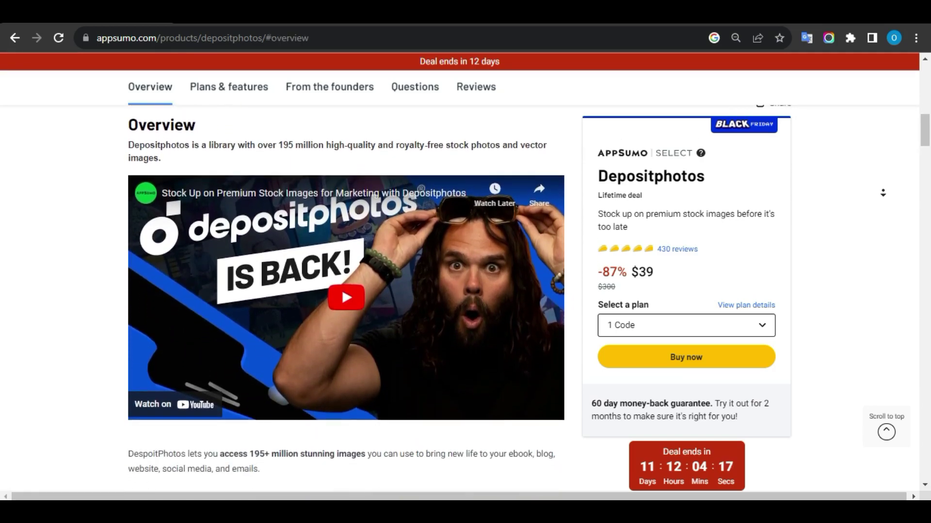
scroll(346, 290, "down", 1)
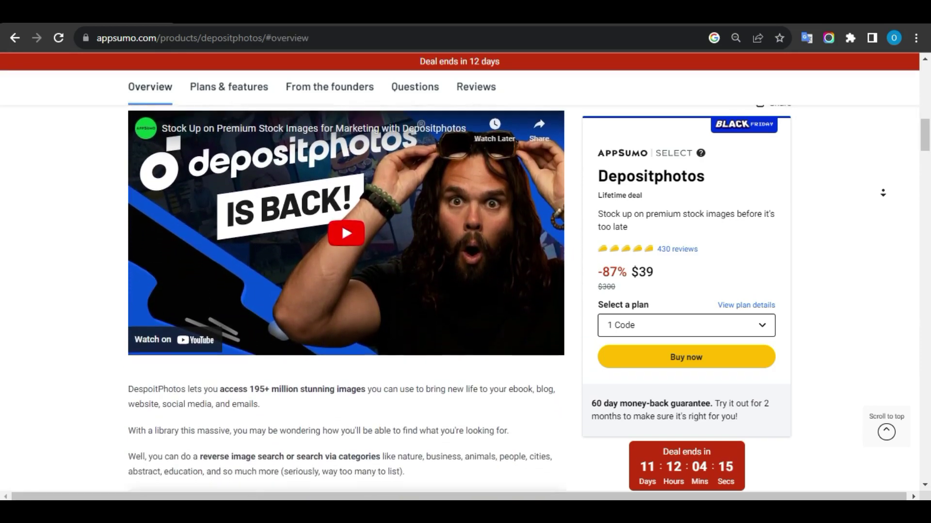
scroll(652, 201, "up", 3)
scroll(476, 150, "up", 5)
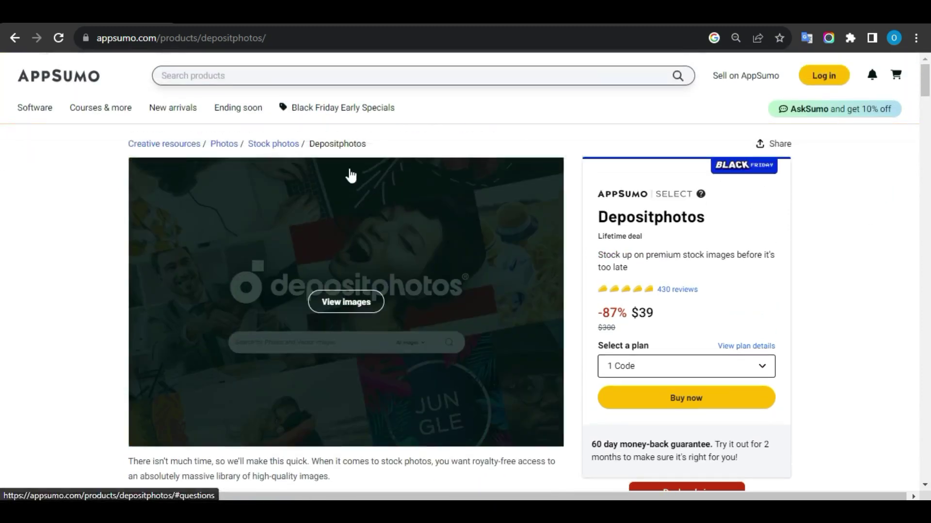
Glance at the Black Friday early specials, then return to the Depositphotos deal overview.
left_click(338, 107)
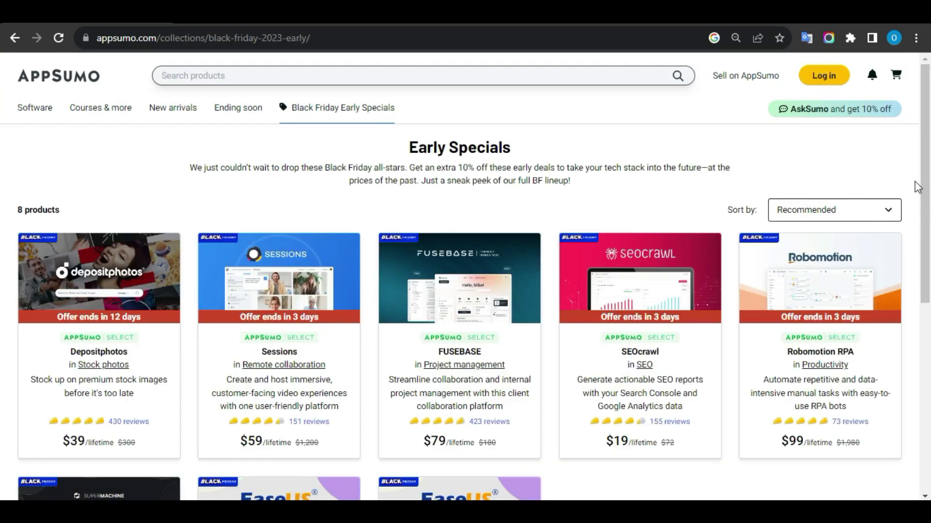
scroll(465, 291, "down", 1)
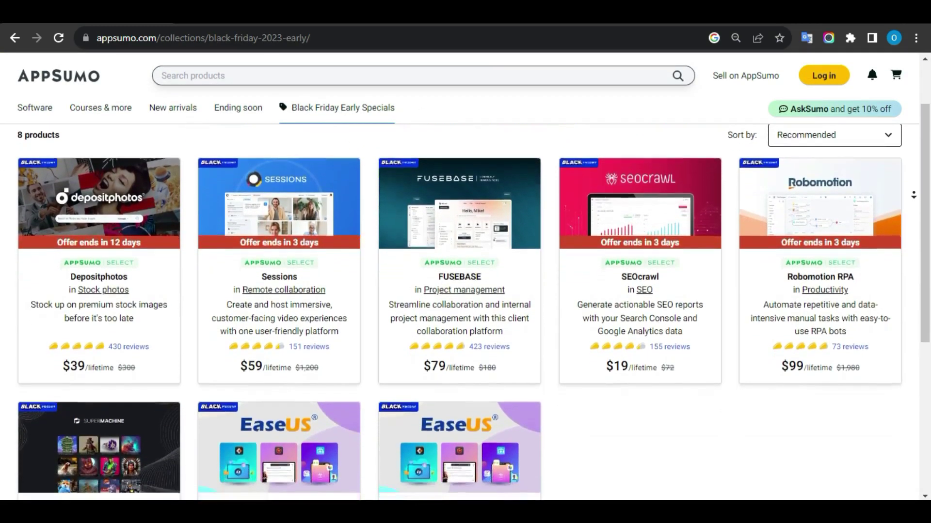
scroll(465, 291, "down", 1)
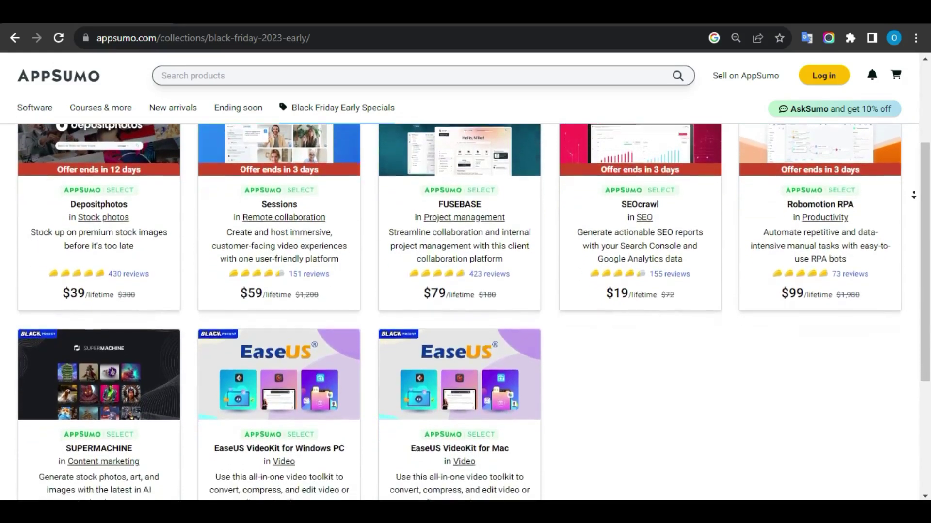
scroll(913, 196, "down", 1)
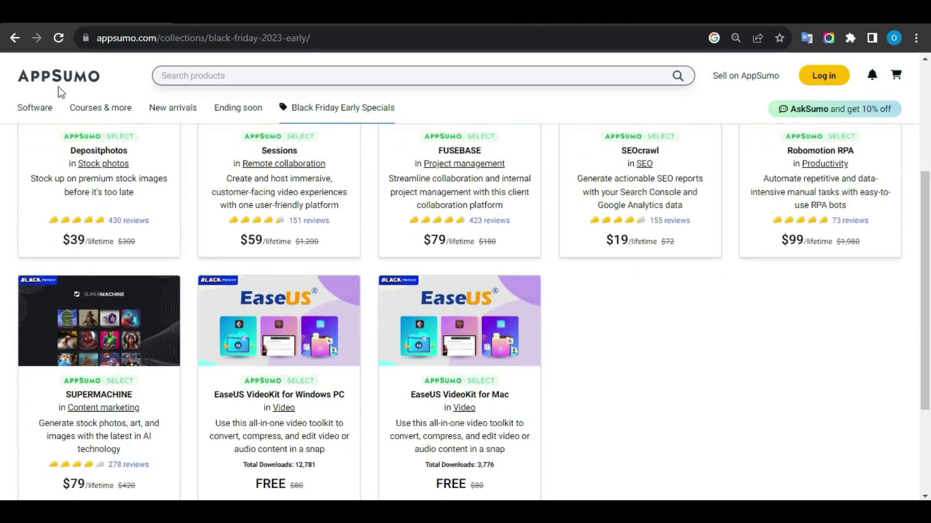
left_click(15, 38)
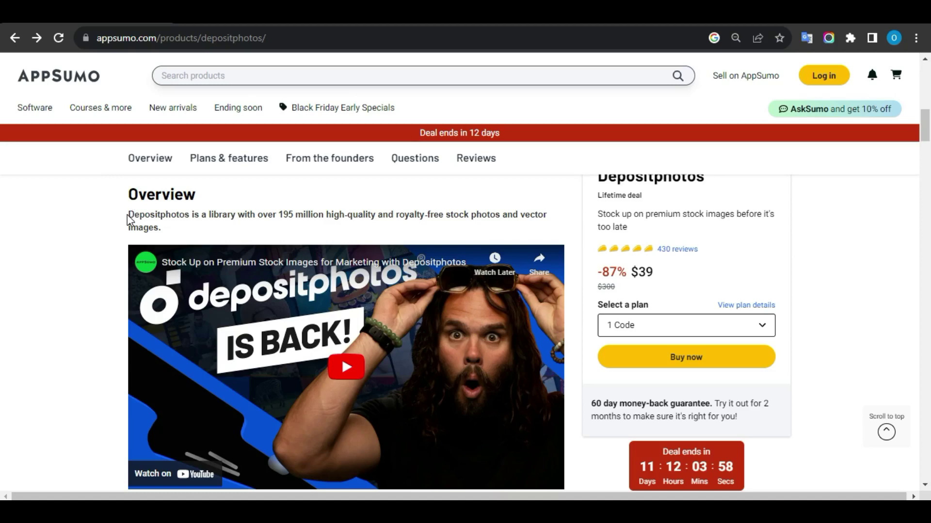
triple_click(127, 218)
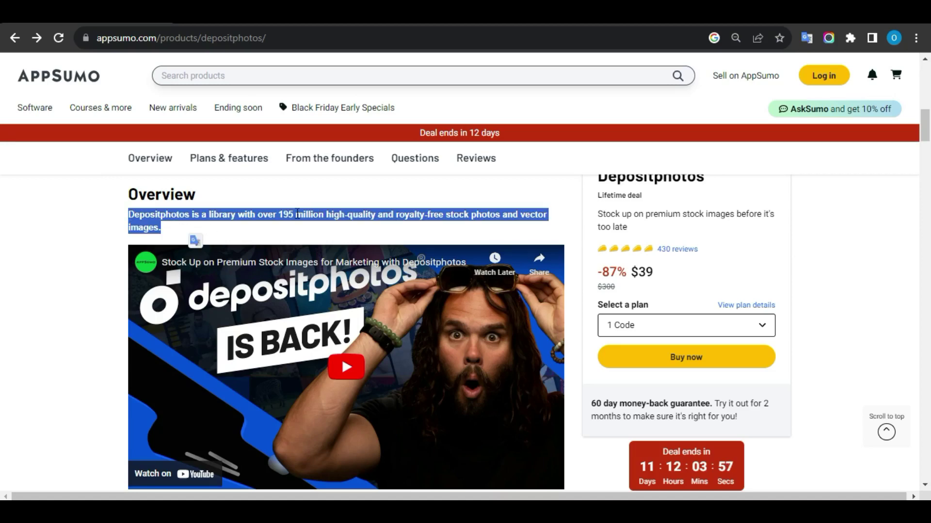
left_click(327, 215)
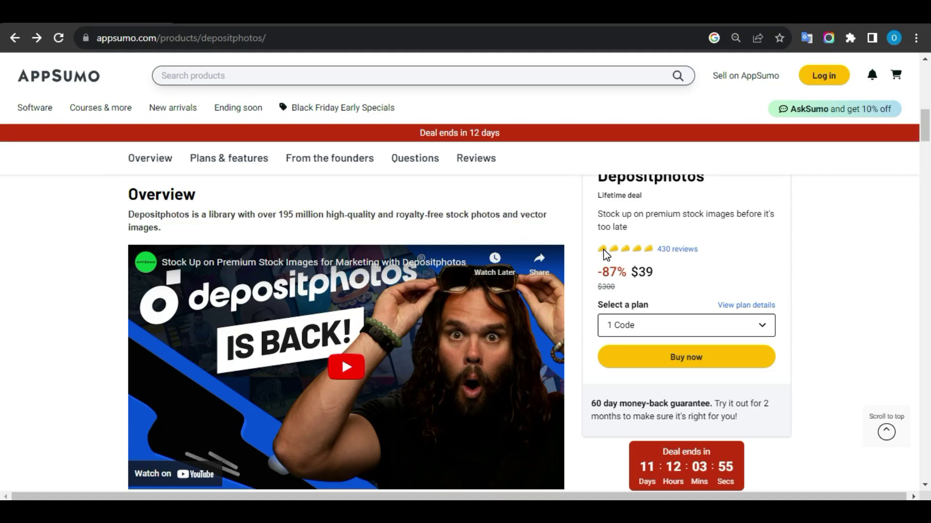
scroll(603, 254, "down", 4)
scroll(603, 255, "down", 3)
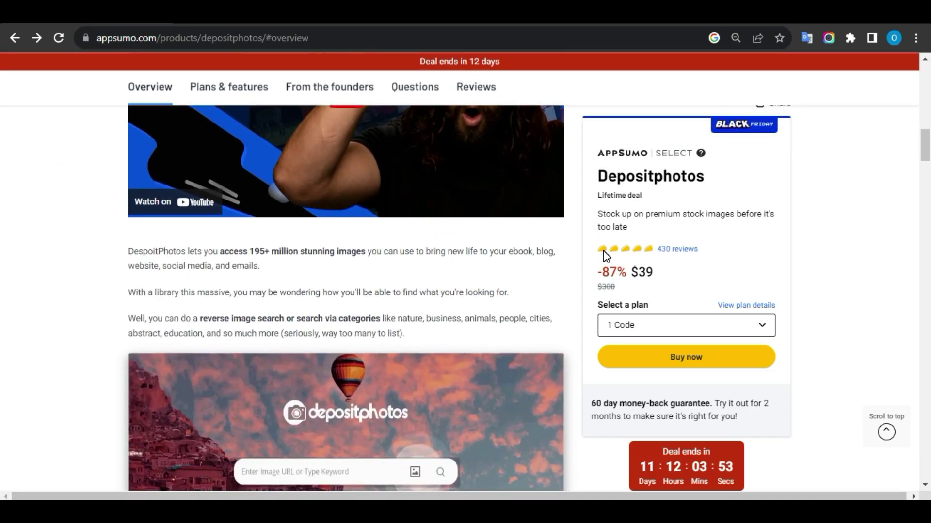
scroll(603, 254, "down", 1)
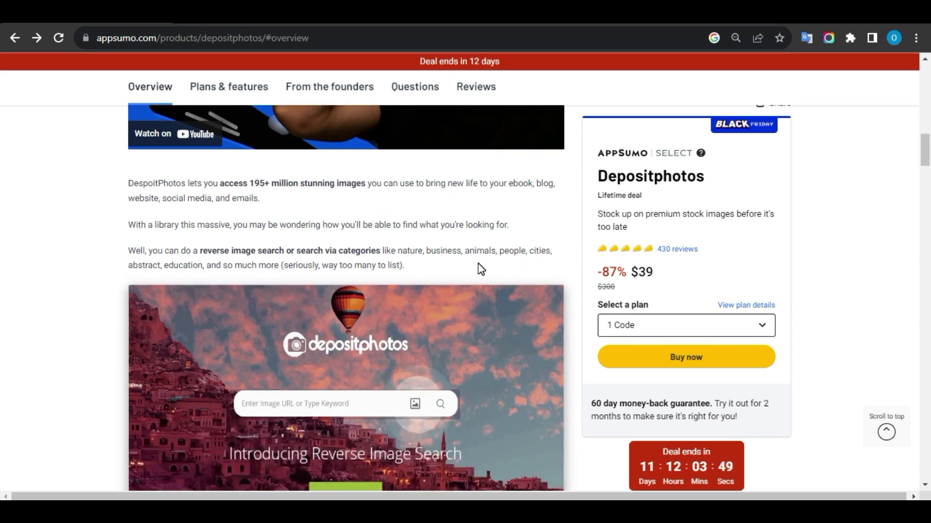
scroll(480, 270, "down", 1)
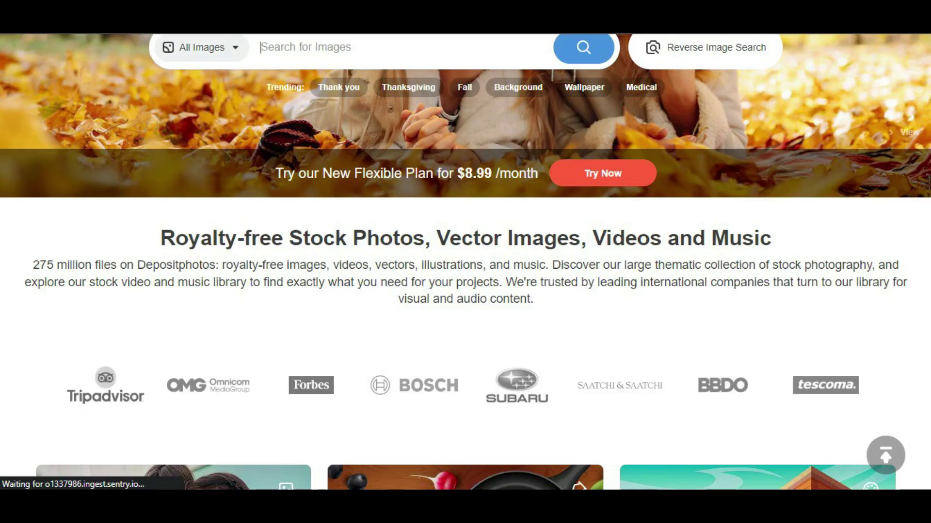
scroll(465, 291, "down", 8)
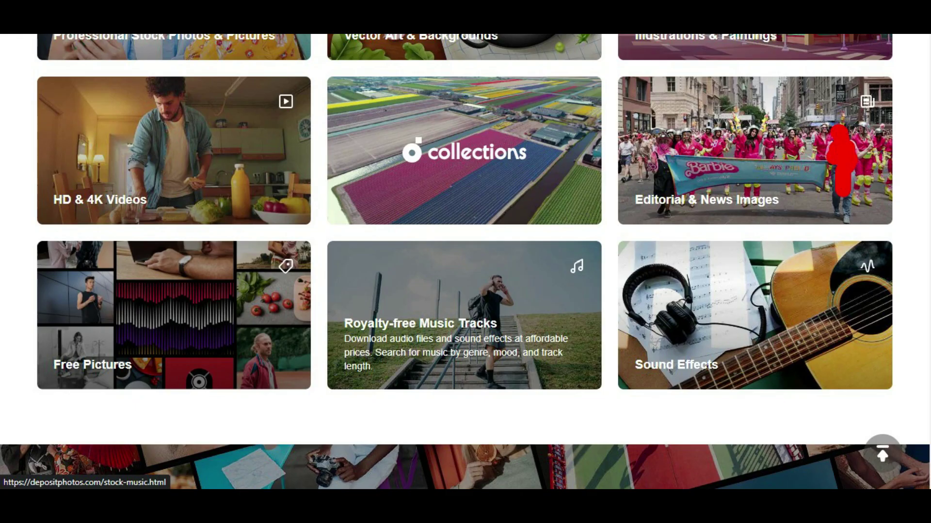
scroll(465, 290, "down", 10)
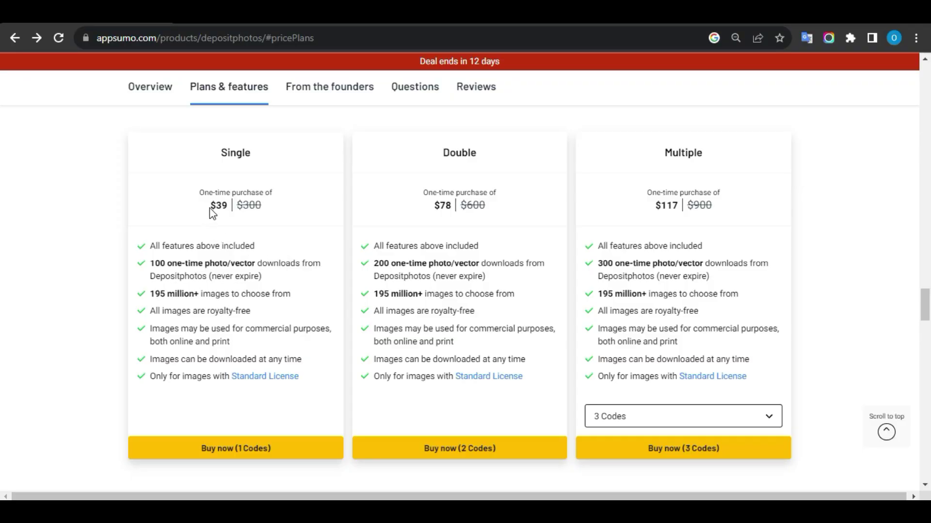
left_click_drag(154, 266, 321, 271)
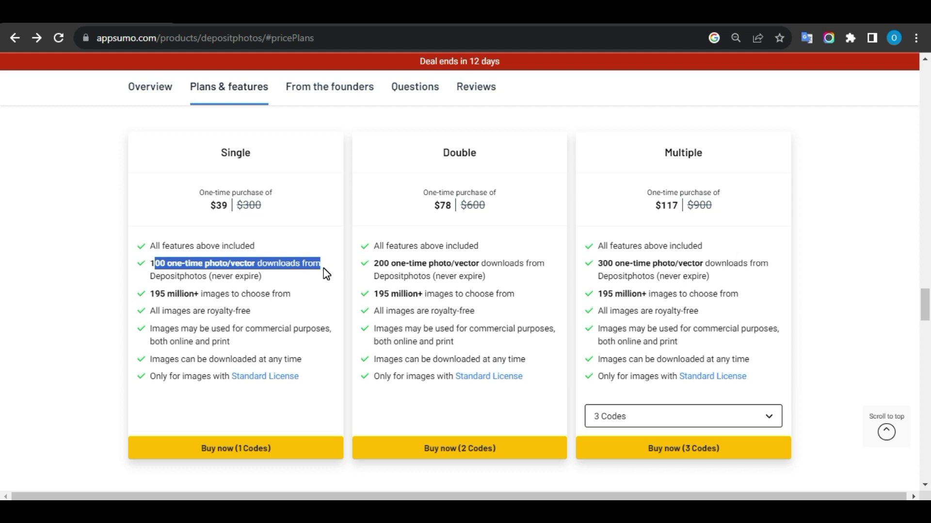
left_click(253, 275)
left_click_drag(216, 276, 262, 276)
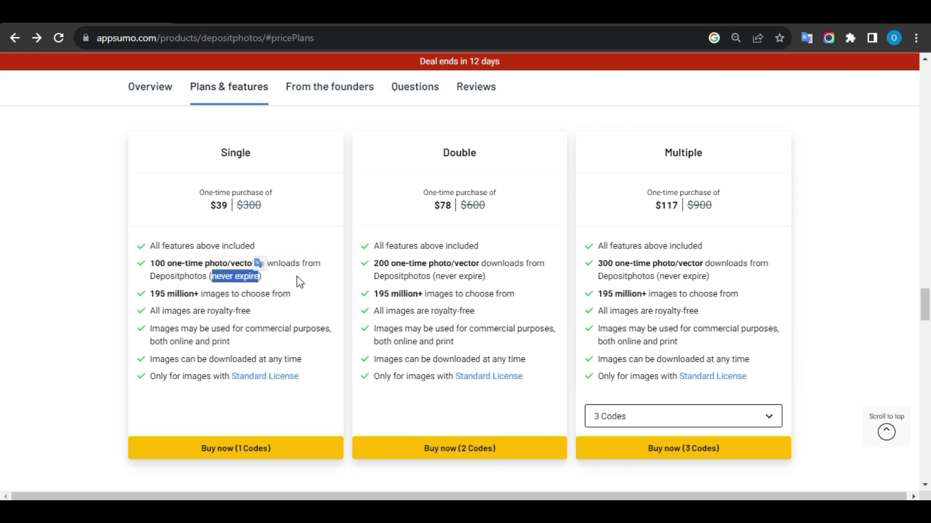
left_click(278, 287)
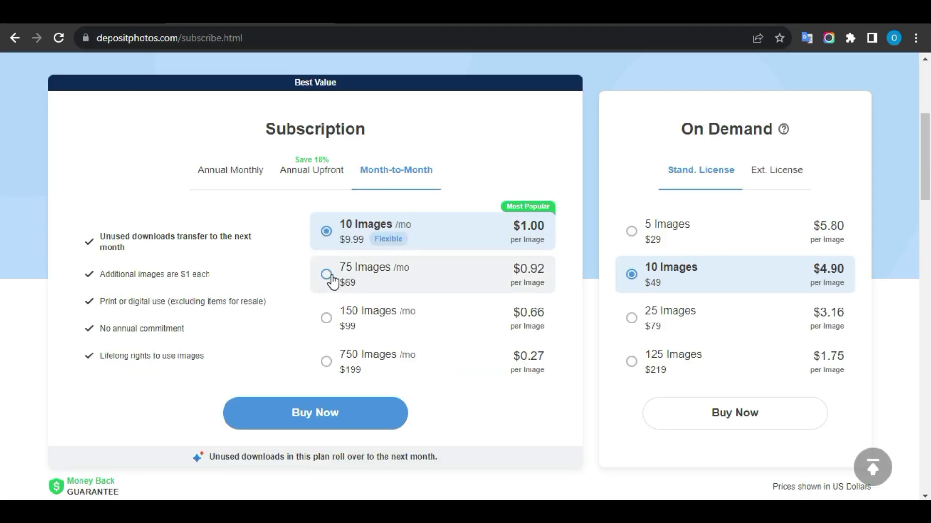
Review the 75-images-per-month subscription price, then return to the AppSumo deal tab.
left_click(326, 276)
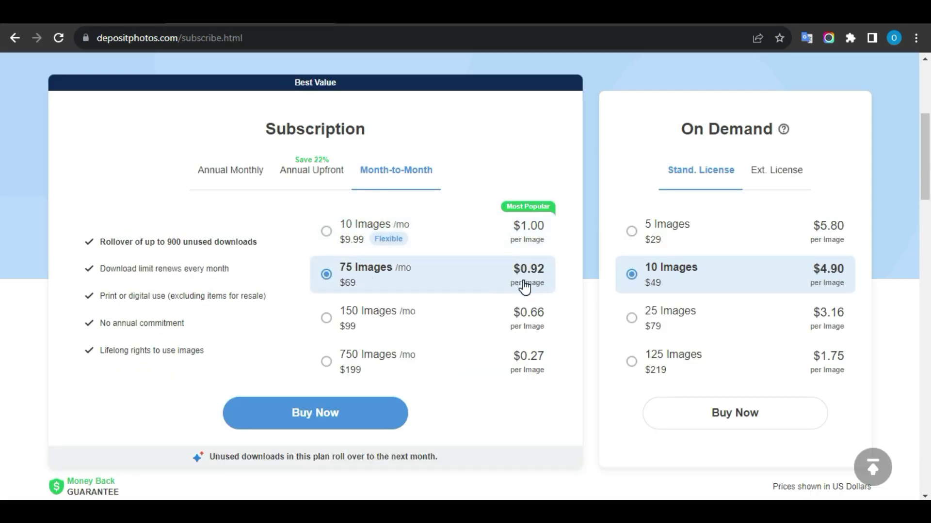
left_click_drag(356, 286, 339, 265)
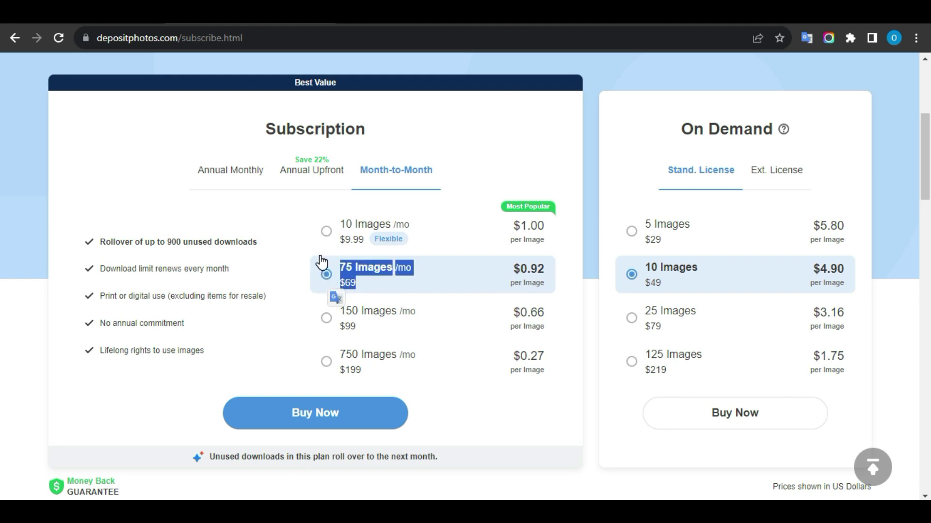
left_click(326, 275)
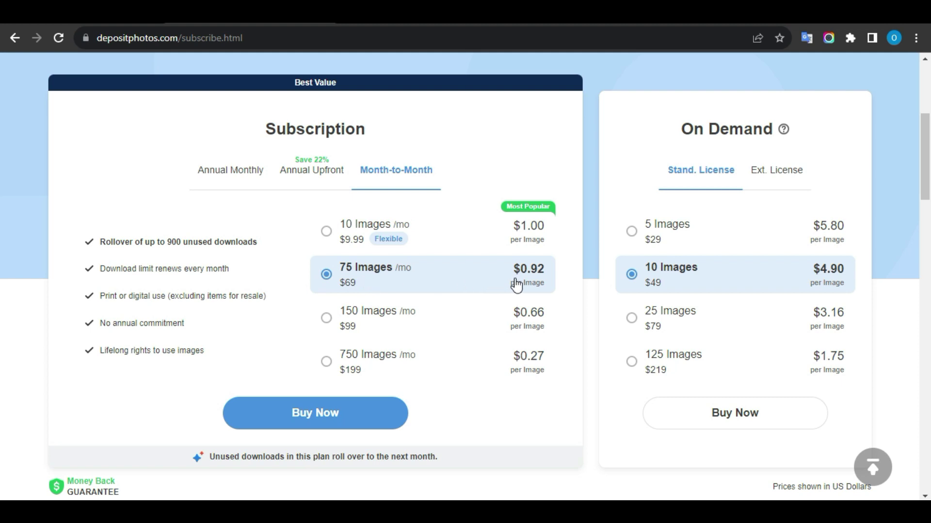
left_click(117, 20)
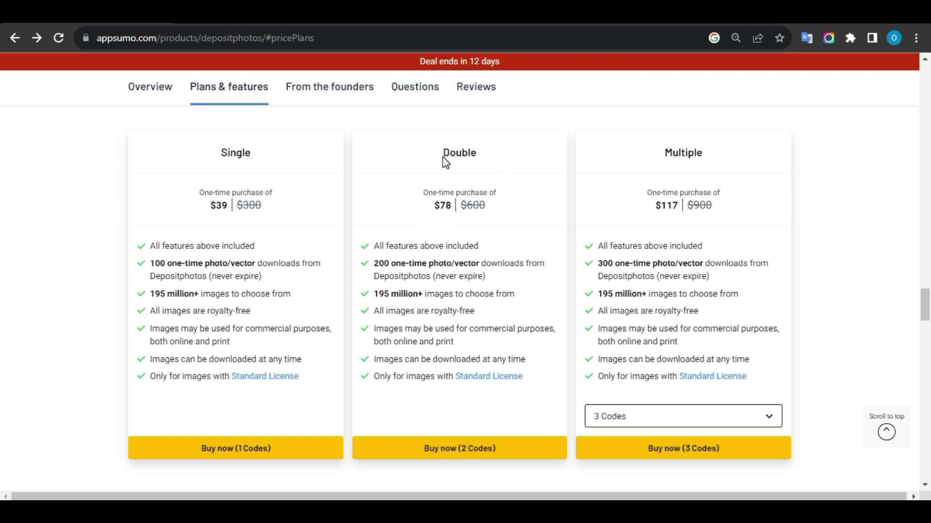
Review the Double plan and its 200 downloads line.
left_click_drag(443, 154, 478, 153)
left_click(441, 221)
left_click_drag(372, 263, 547, 284)
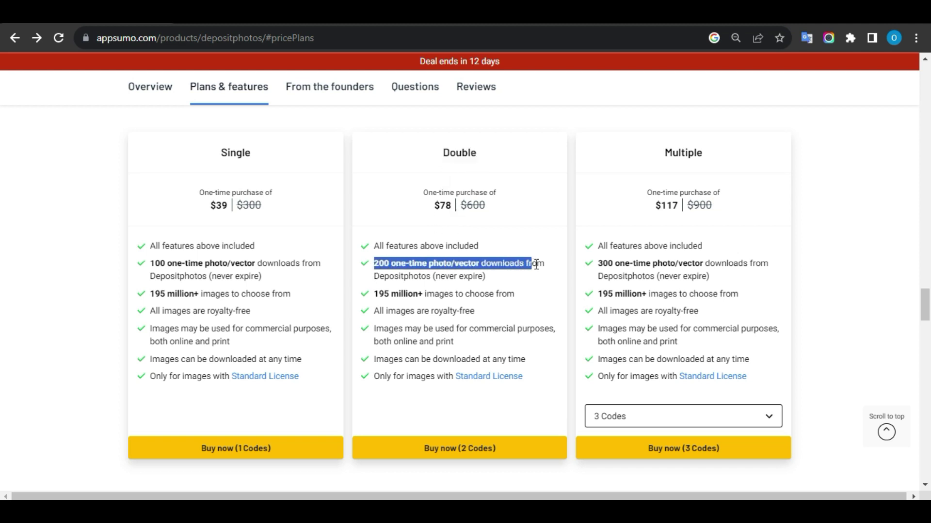
left_click(439, 289)
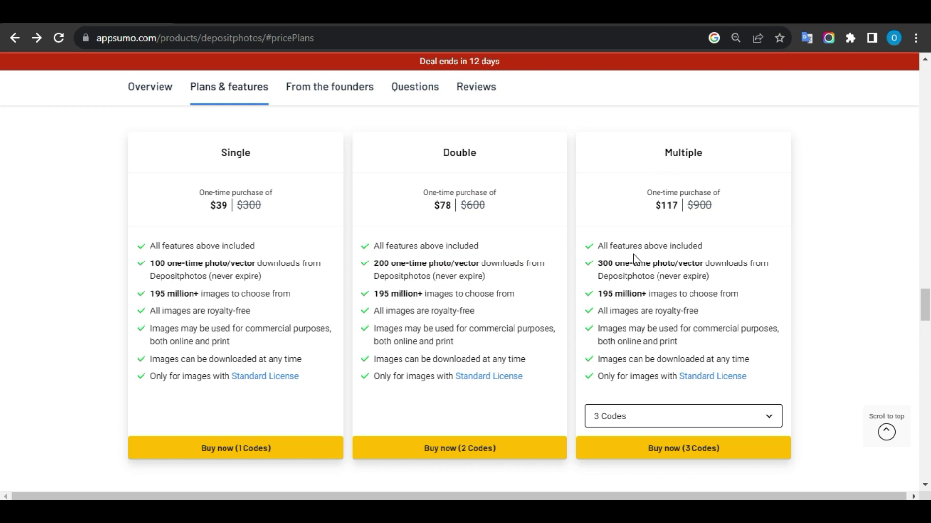
scroll(661, 278, "down", 1)
Set the Multiple plan to 10 codes and review its 1,000 downloads and $390 price.
left_click(640, 350)
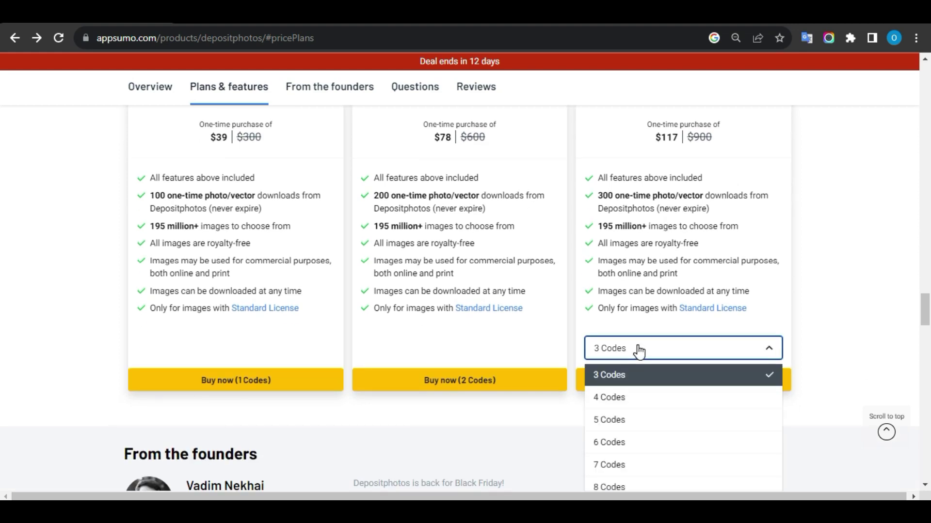
scroll(640, 350, "down", 2)
left_click(622, 401)
scroll(633, 364, "up", 3)
scroll(632, 364, "up", 3)
scroll(633, 344, "up", 1)
left_click_drag(599, 334, 742, 349)
left_click(671, 333)
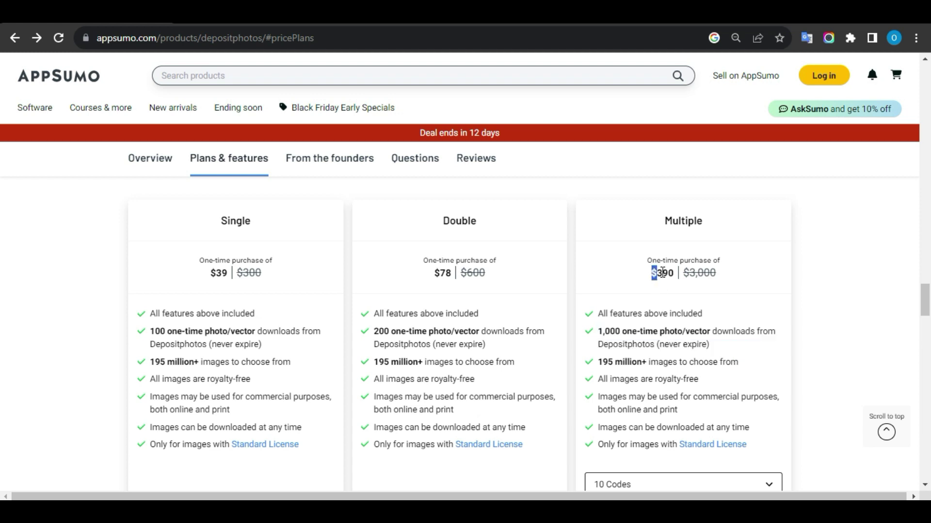
left_click(694, 272)
scroll(688, 282, "down", 2)
scroll(688, 283, "up", 4)
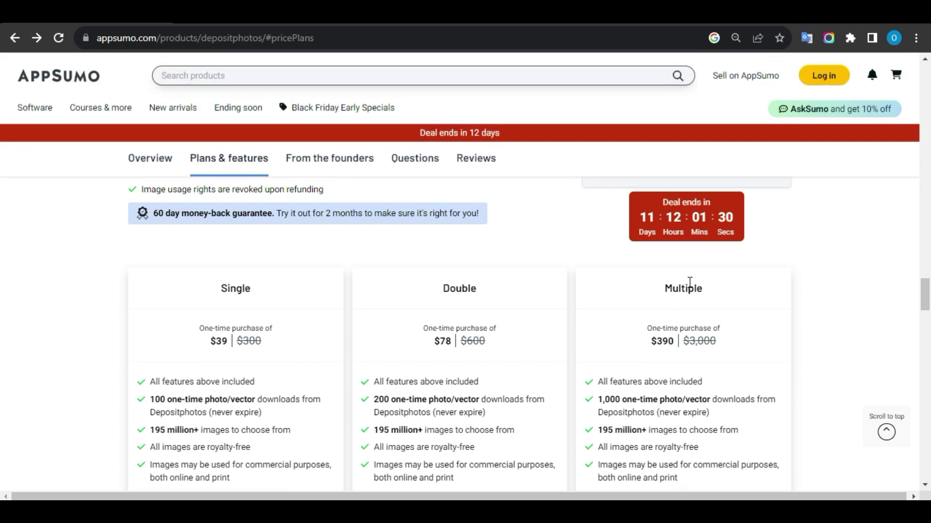
scroll(689, 282, "down", 1)
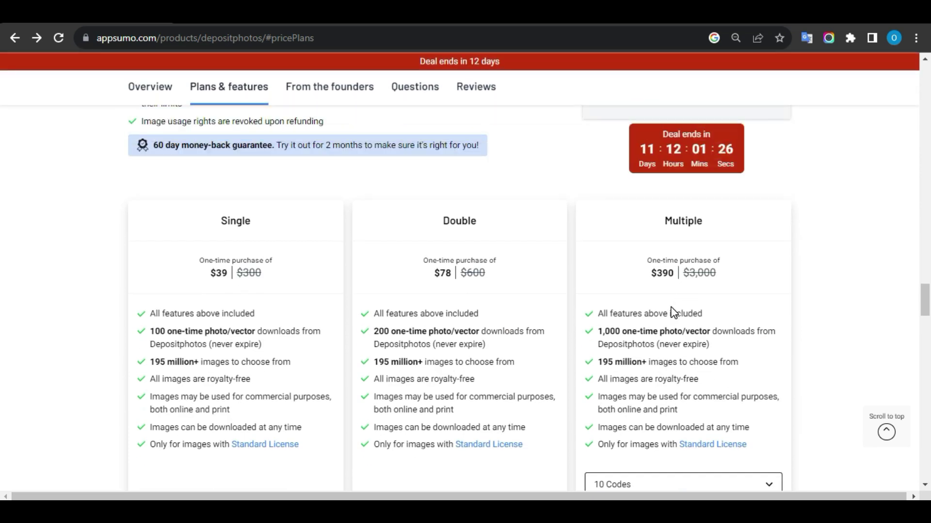
scroll(673, 312, "down", 1)
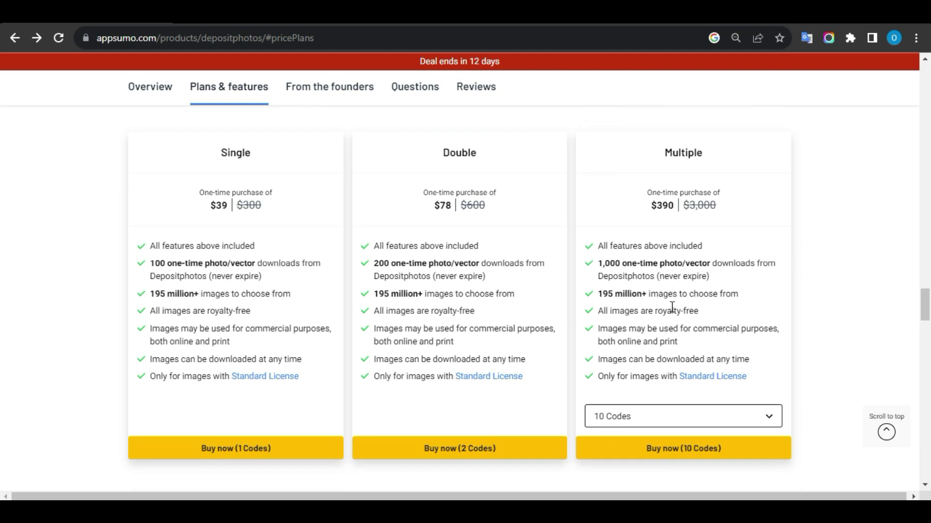
Try 6 codes, switch the Multiple plan back to 10 codes, and buy it.
left_click(652, 415)
scroll(652, 422, "down", 2)
scroll(652, 429, "down", 2)
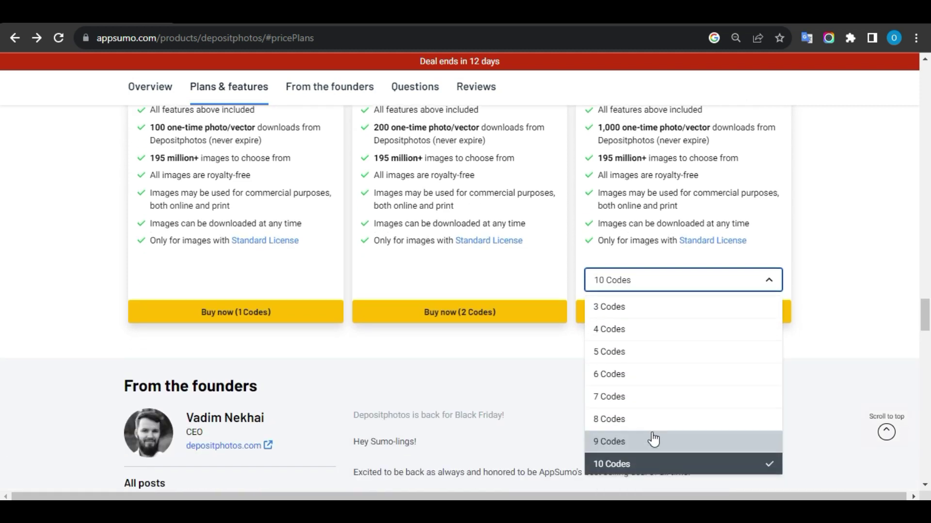
left_click(653, 375)
scroll(652, 375, "up", 3)
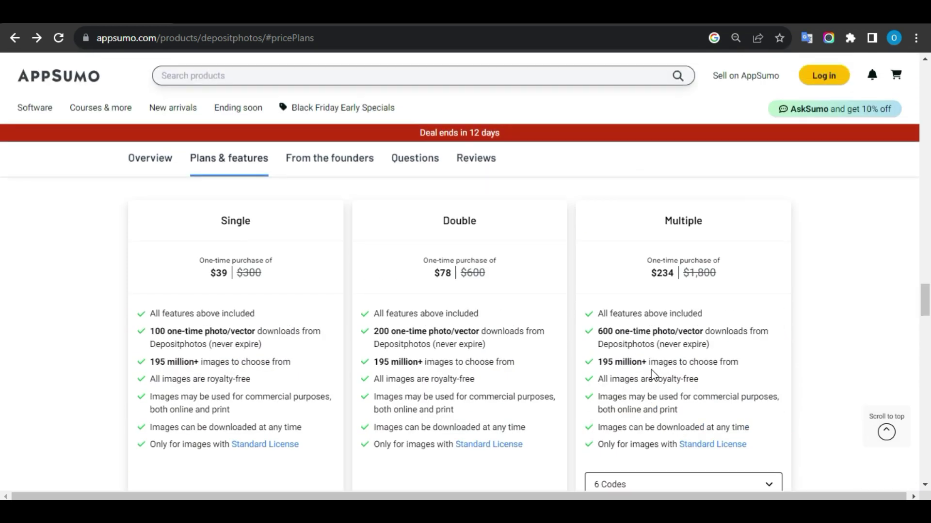
scroll(652, 374, "up", 1)
scroll(652, 375, "down", 3)
left_click(636, 285)
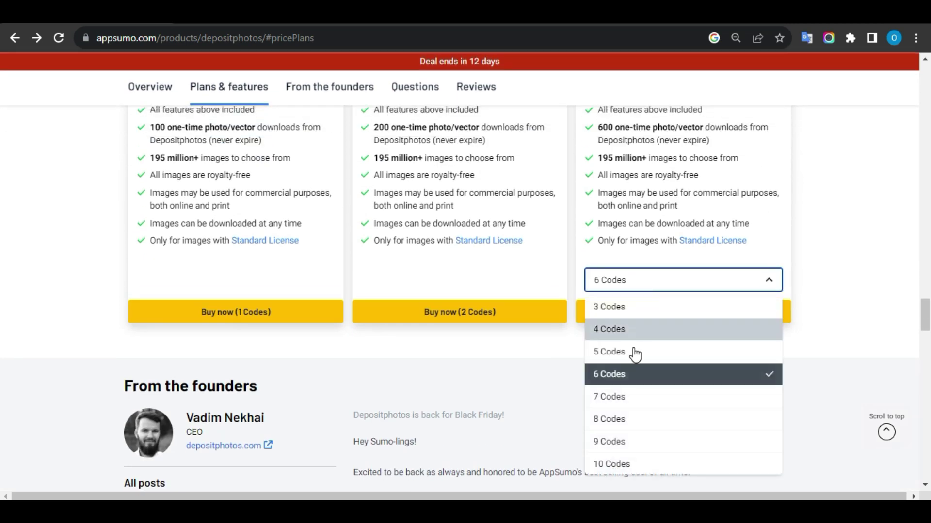
left_click(632, 465)
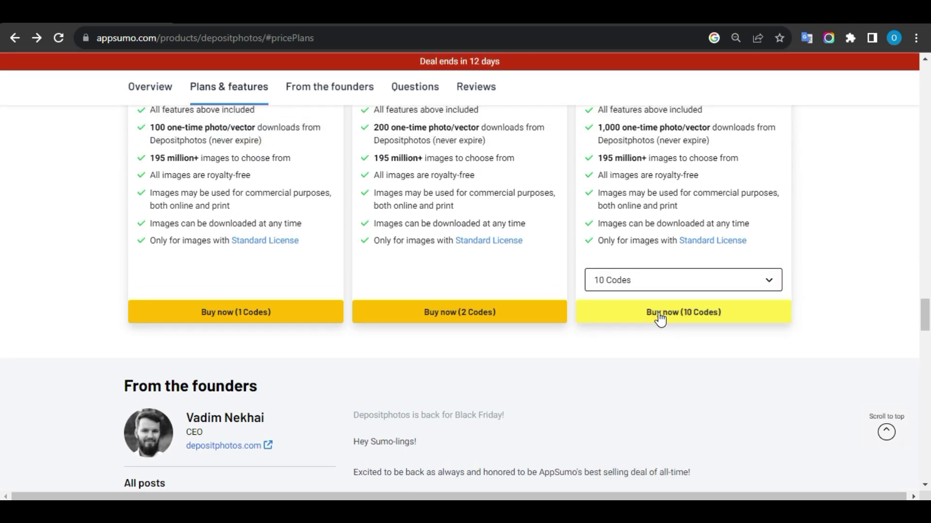
left_click(665, 314)
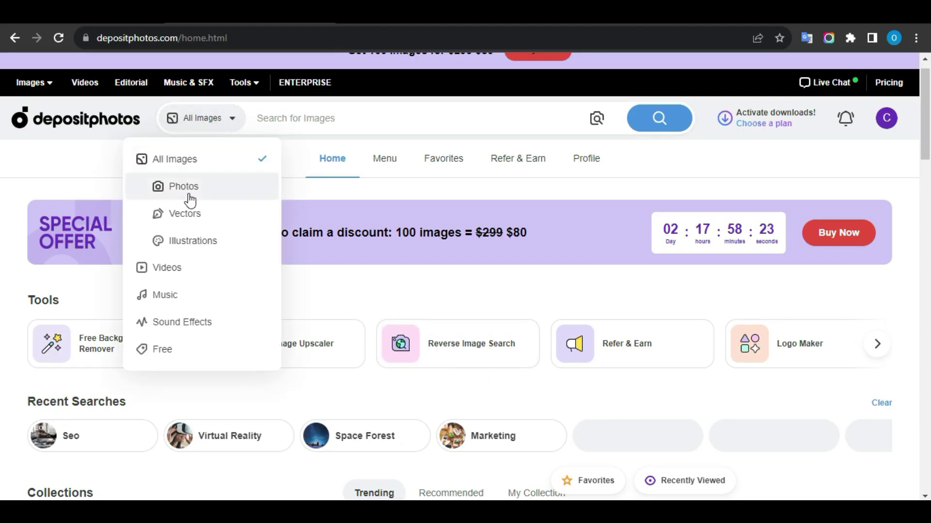
Close the media type list and rerun the recent 'Seo' search.
left_click(350, 204)
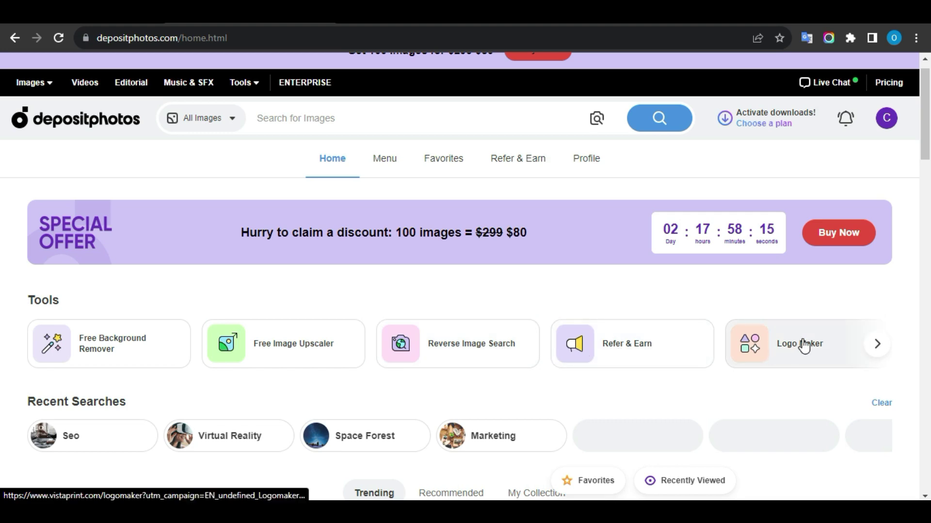
left_click(407, 118)
left_click(277, 179)
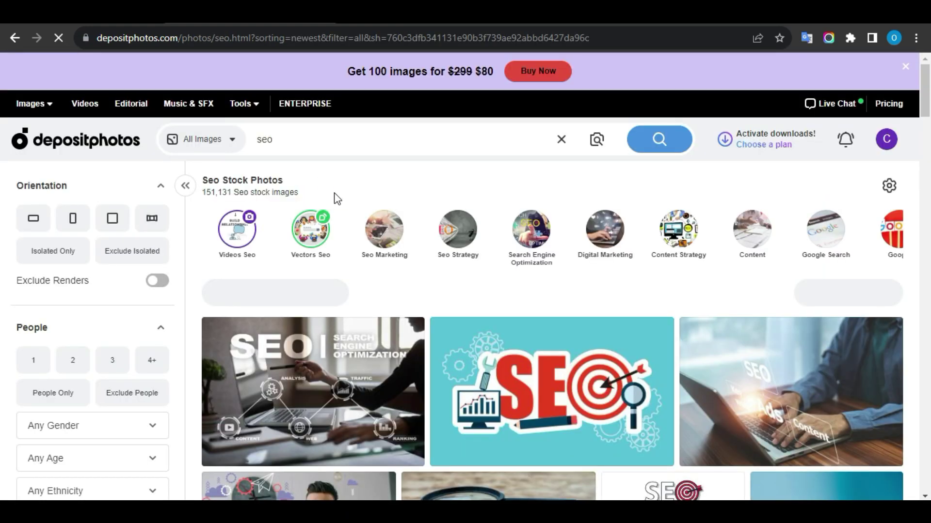
scroll(320, 202, "down", 3)
scroll(320, 203, "down", 3)
scroll(321, 202, "down", 3)
scroll(321, 202, "down", 3)
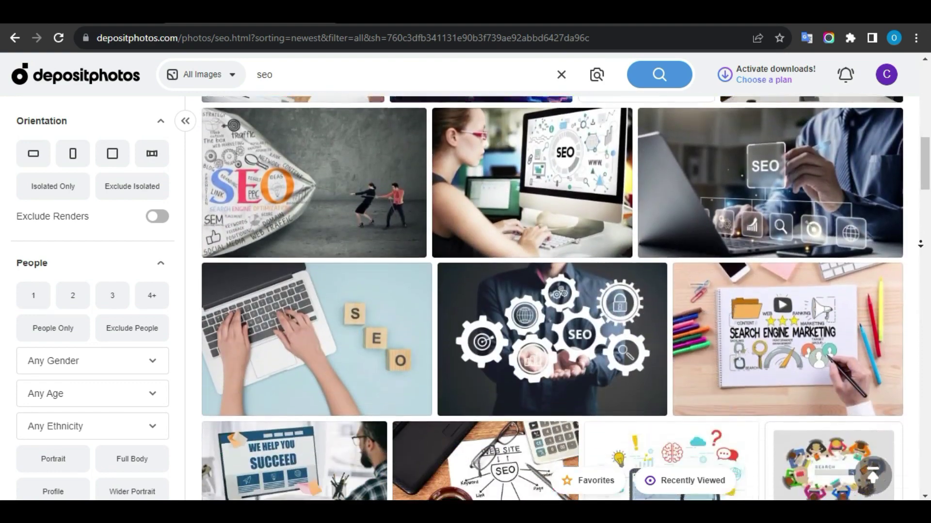
scroll(553, 291, "down", 3)
scroll(553, 291, "down", 3)
scroll(553, 291, "down", 3)
scroll(553, 291, "down", 3)
scroll(923, 248, "down", 3)
scroll(923, 248, "down", 3)
scroll(923, 248, "down", 3)
scroll(923, 248, "down", 3)
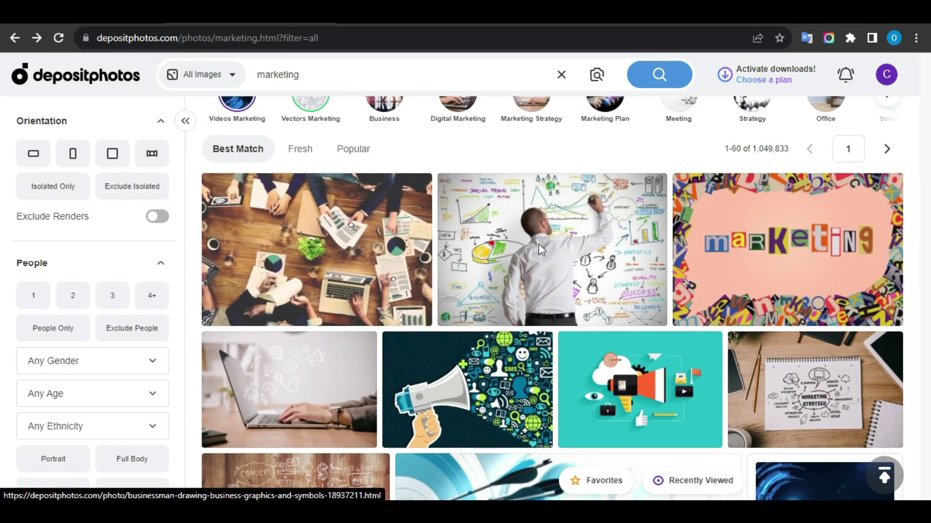
Preview the businessman drawing photo, compare L, XL, EL and SUPER sizes, and settle on XL.
left_click(539, 243)
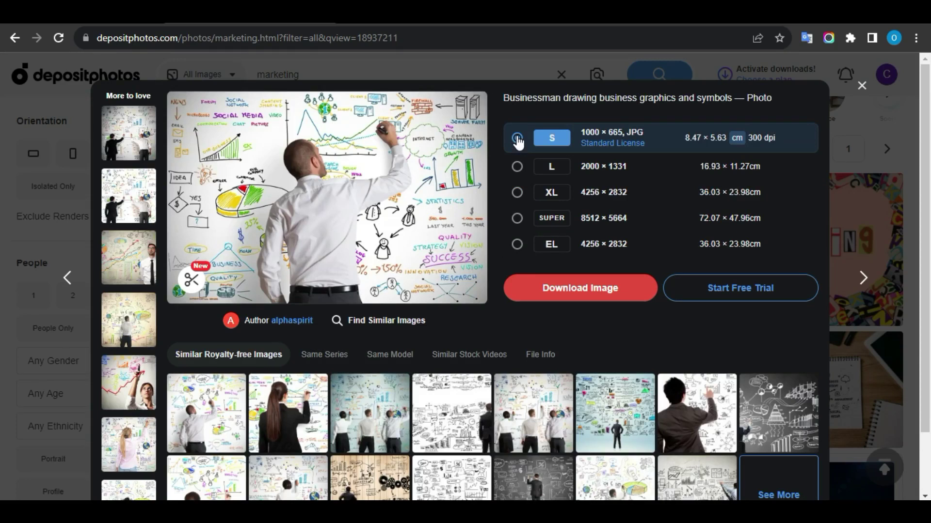
left_click(517, 165)
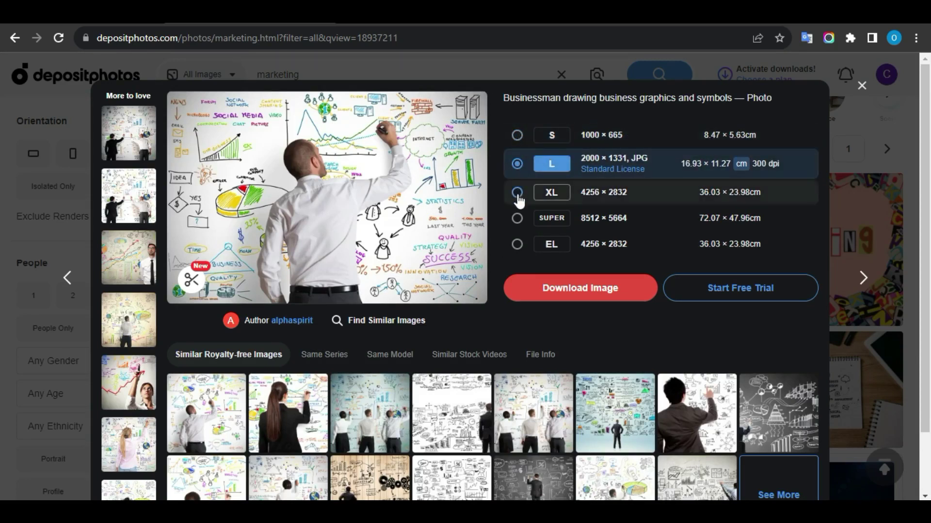
left_click(517, 192)
left_click(517, 244)
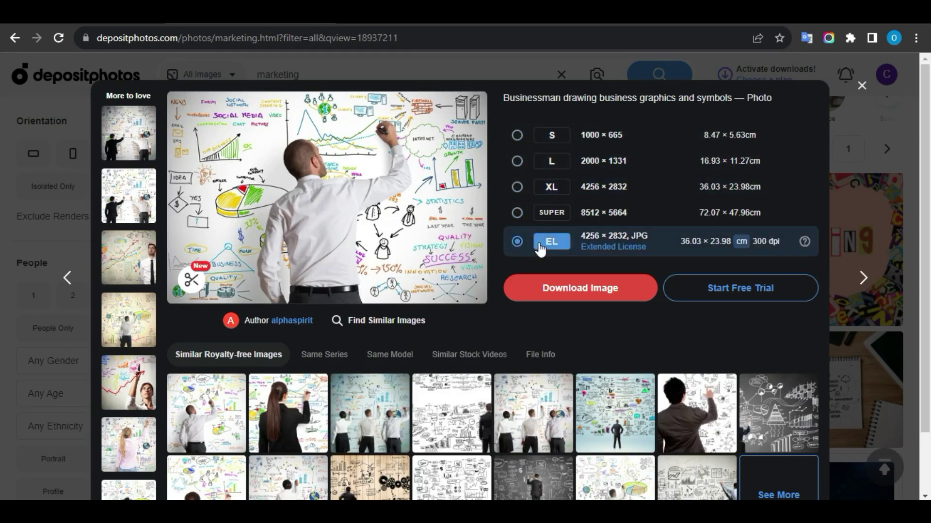
left_click(518, 213)
left_click(517, 188)
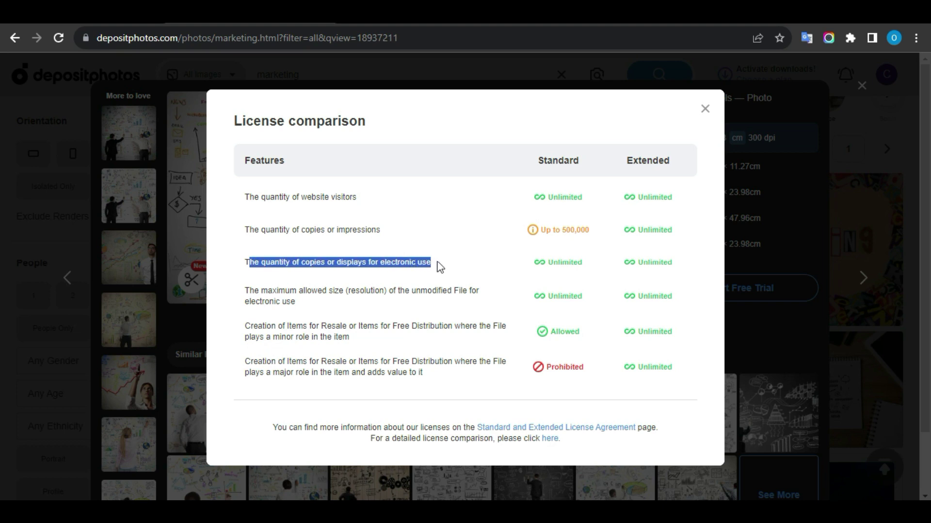
Finish reading the license rows, including electronic use, and close the comparison popup.
left_click(550, 267)
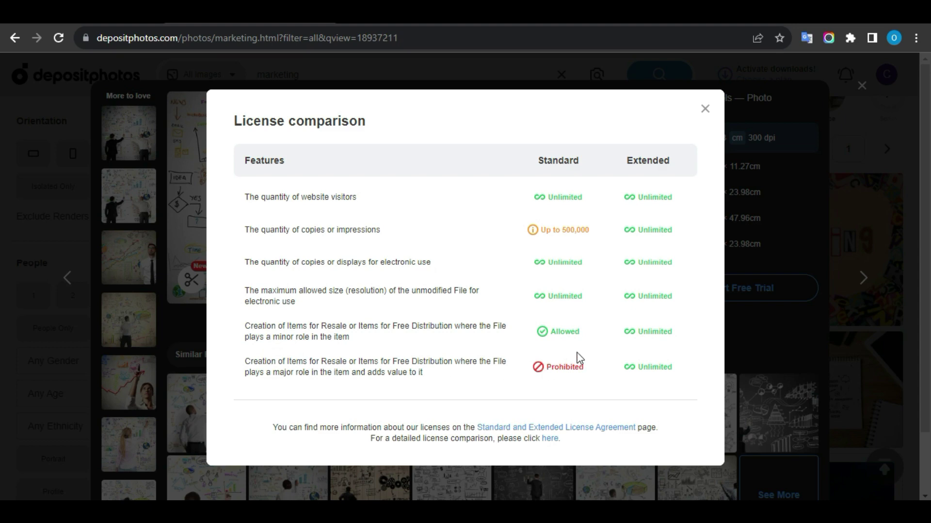
left_click(707, 110)
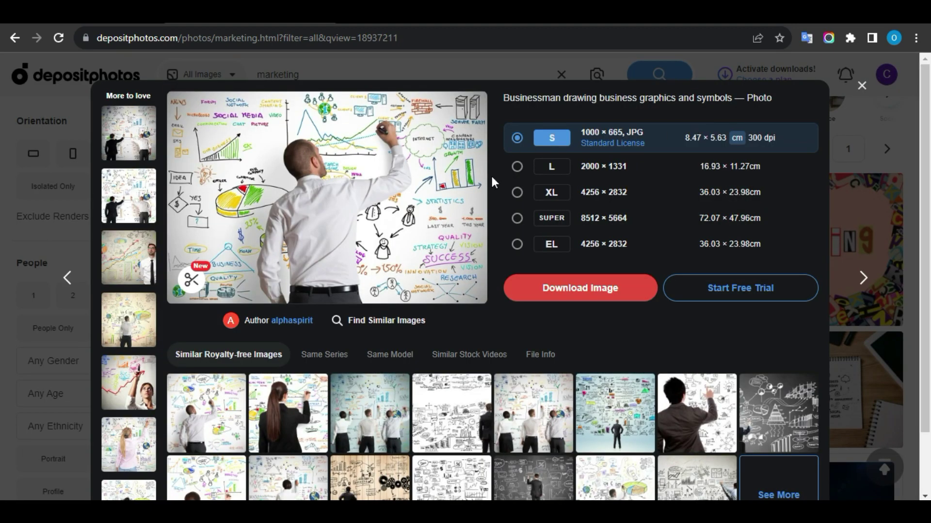
Filter the marketing results to portrait, no-face images that exclude renders.
left_click(863, 87)
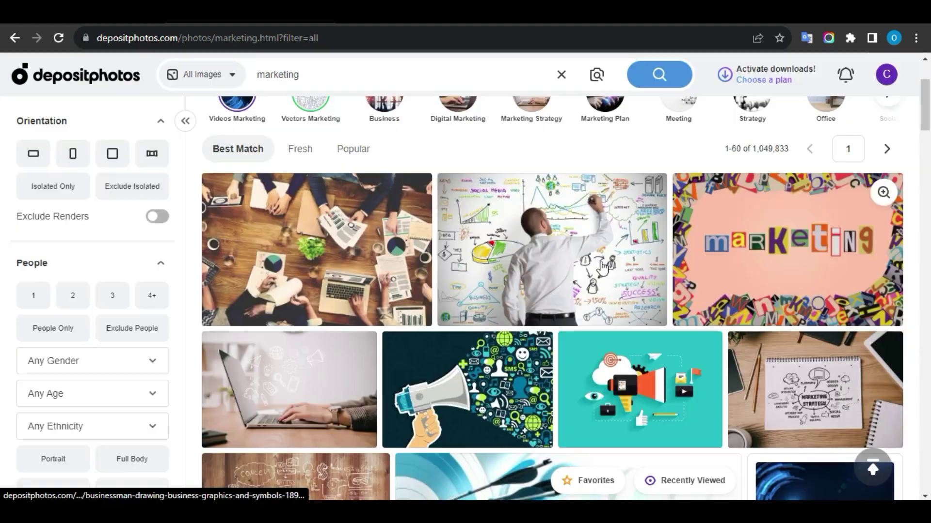
scroll(510, 291, "down", 3)
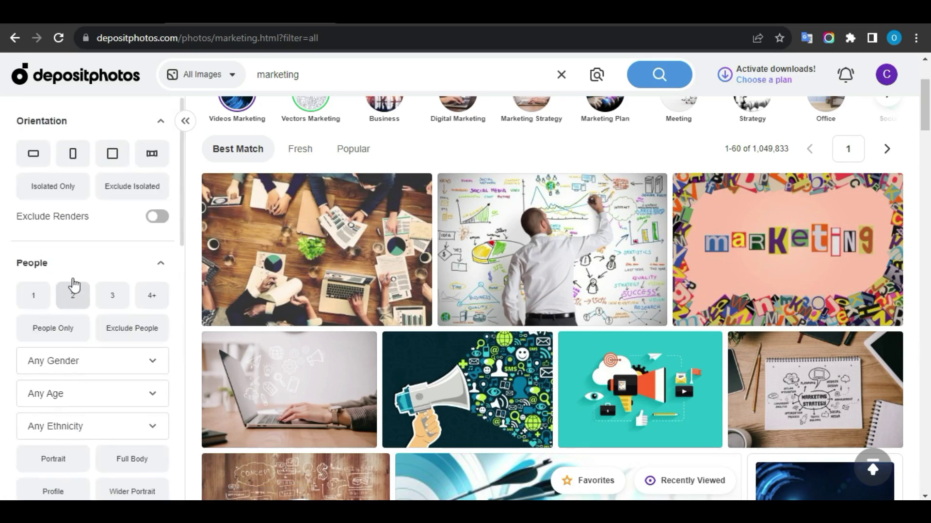
left_click(72, 154)
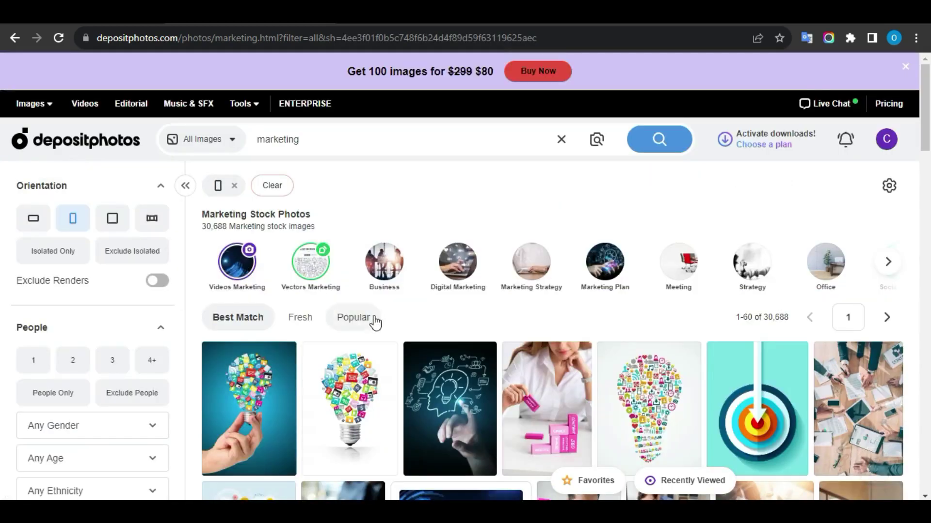
scroll(349, 327, "down", 3)
scroll(800, 328, "down", 2)
scroll(655, 349, "down", 3)
scroll(509, 341, "down", 3)
scroll(436, 335, "down", 3)
scroll(509, 327, "down", 3)
scroll(531, 326, "down", 2)
scroll(509, 328, "down", 4)
scroll(473, 328, "down", 4)
scroll(407, 331, "down", 3)
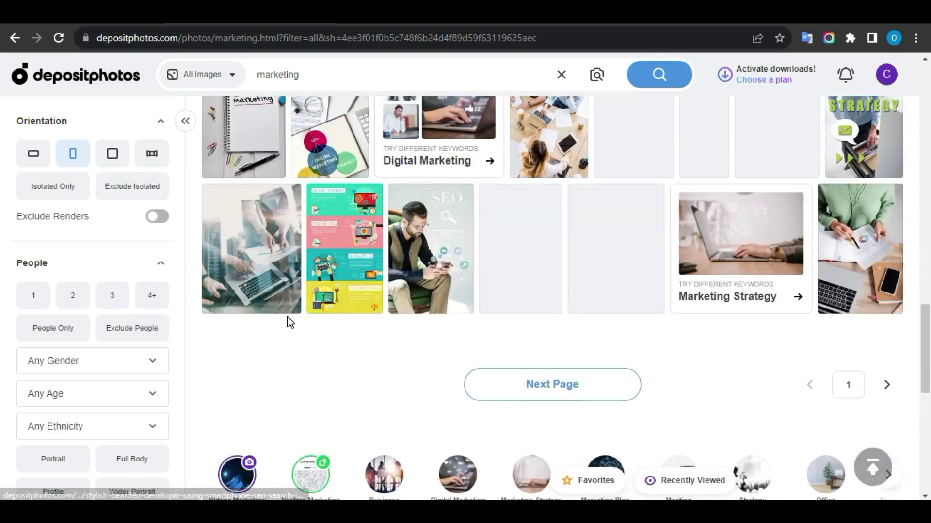
left_click(157, 215)
scroll(98, 283, "up", 1)
scroll(98, 284, "down", 1)
left_click(89, 288)
scroll(90, 291, "down", 3)
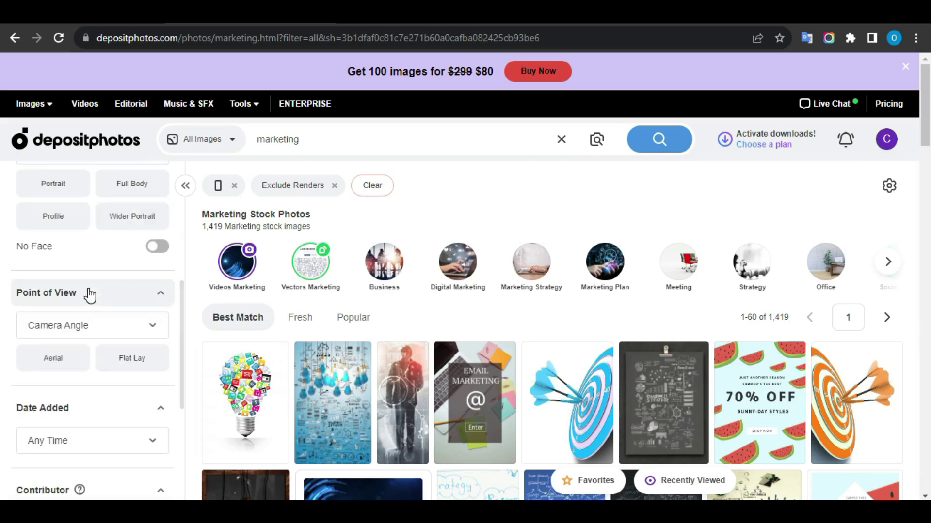
left_click(152, 251)
scroll(80, 290, "down", 1)
Browse the camera angle, date added, color, origin and country filters without applying any.
left_click(78, 259)
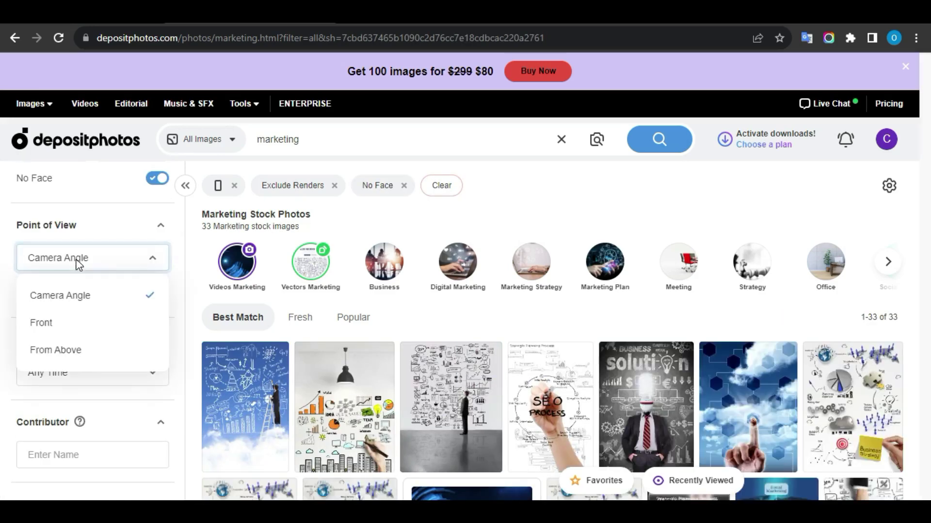
left_click(14, 342)
scroll(44, 327, "down", 2)
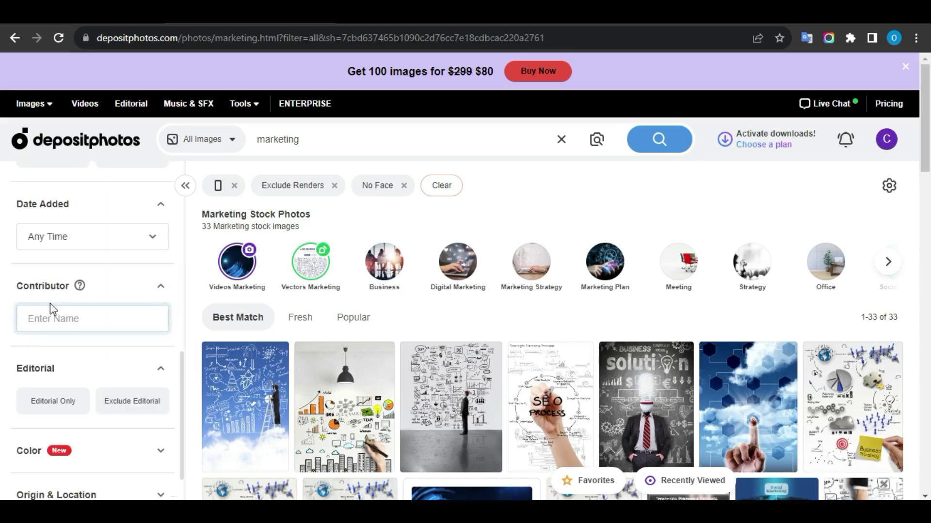
left_click(99, 238)
left_click(5, 360)
scroll(44, 349, "down", 2)
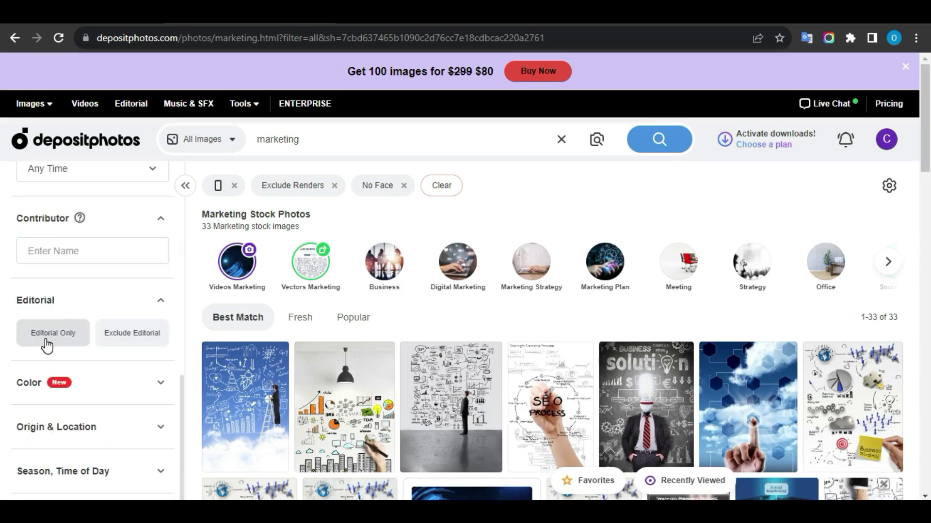
scroll(87, 262, "down", 2)
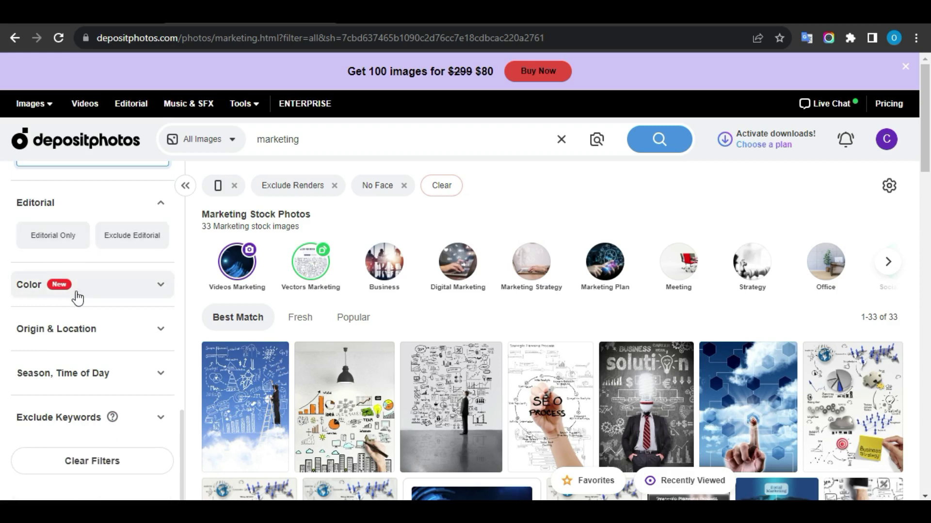
left_click(78, 290)
scroll(77, 291, "down", 3)
scroll(74, 297, "down", 2)
left_click(56, 327)
left_click(101, 292)
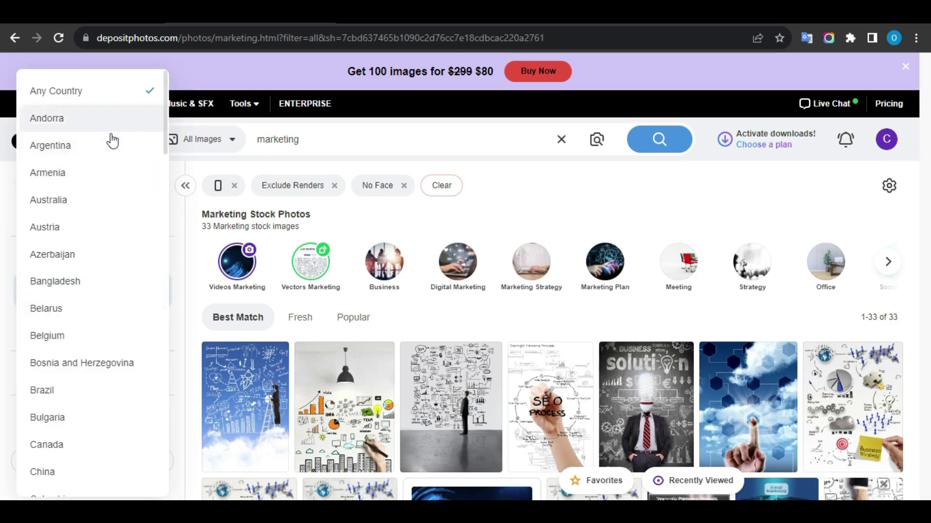
scroll(80, 328, "down", 2)
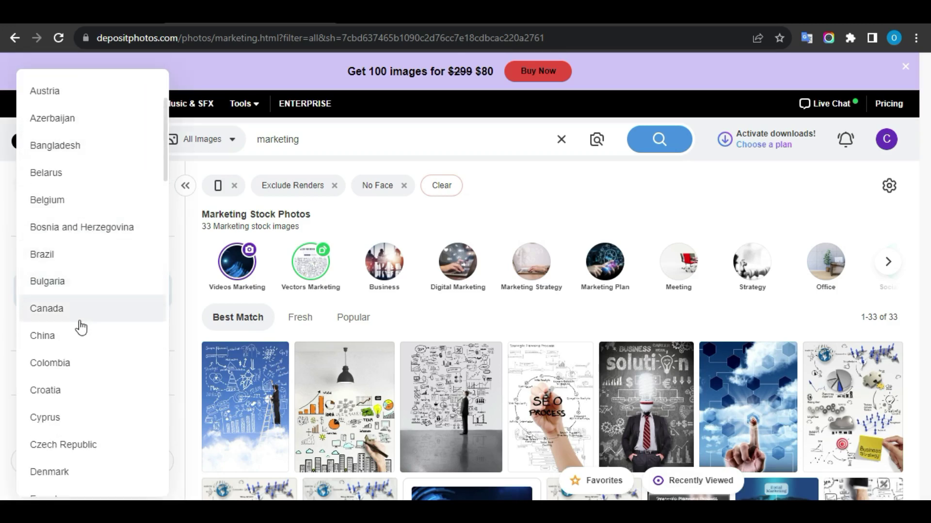
left_click(6, 253)
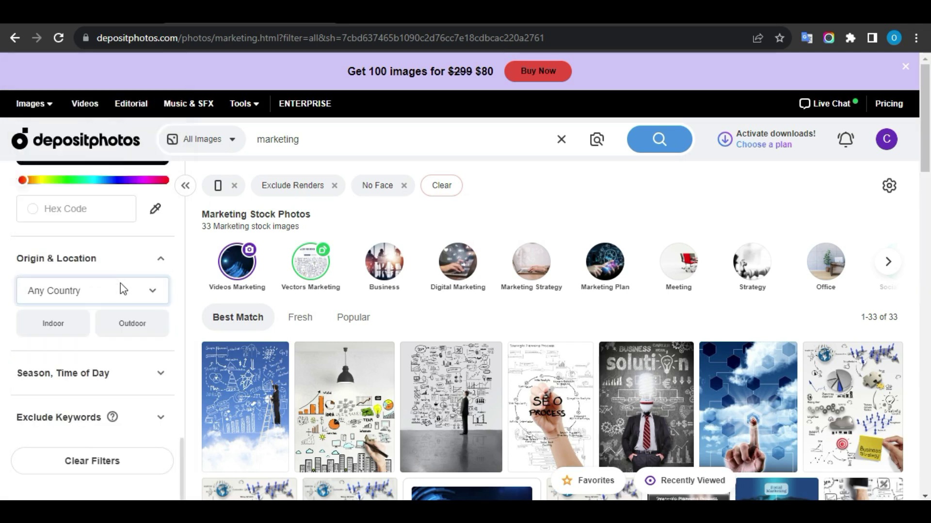
Add the Outdoor filter, drop Exclude Renders, and expand the Season and Exclude Keywords filters.
left_click(135, 326)
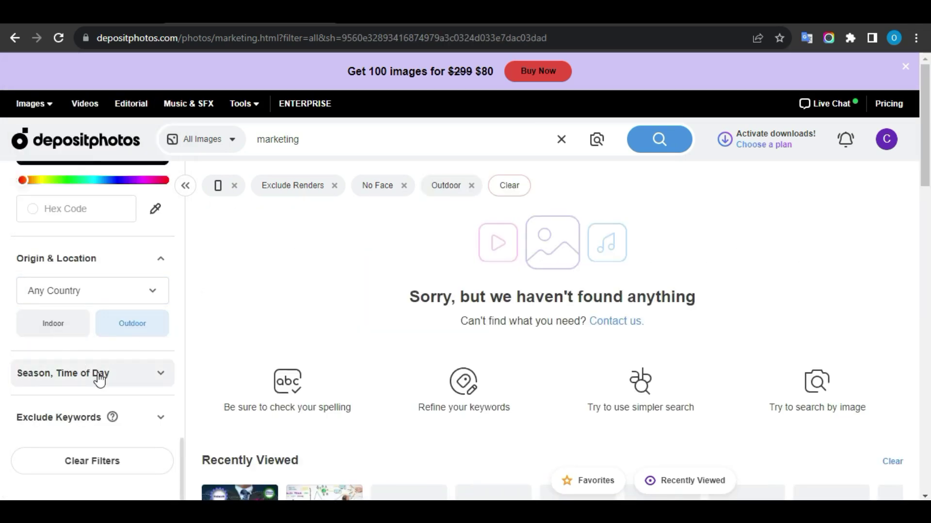
left_click(335, 185)
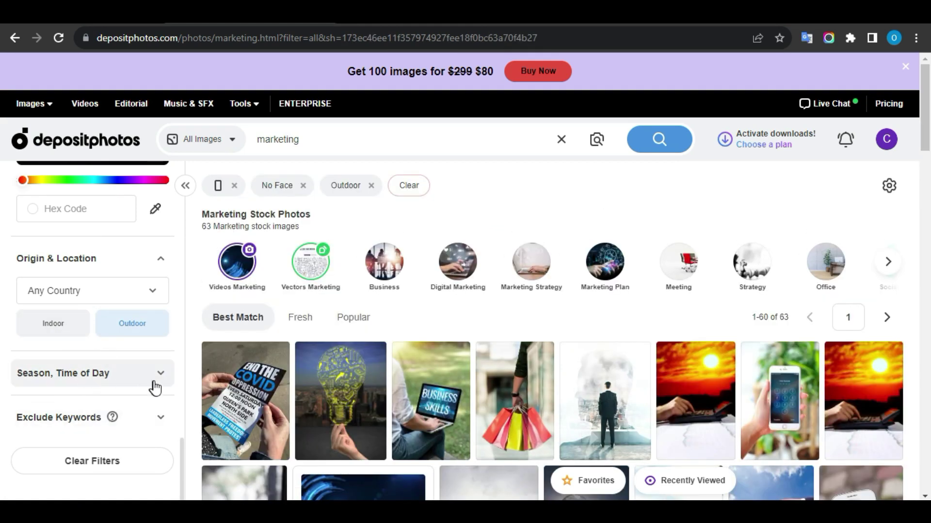
left_click(158, 379)
left_click(161, 417)
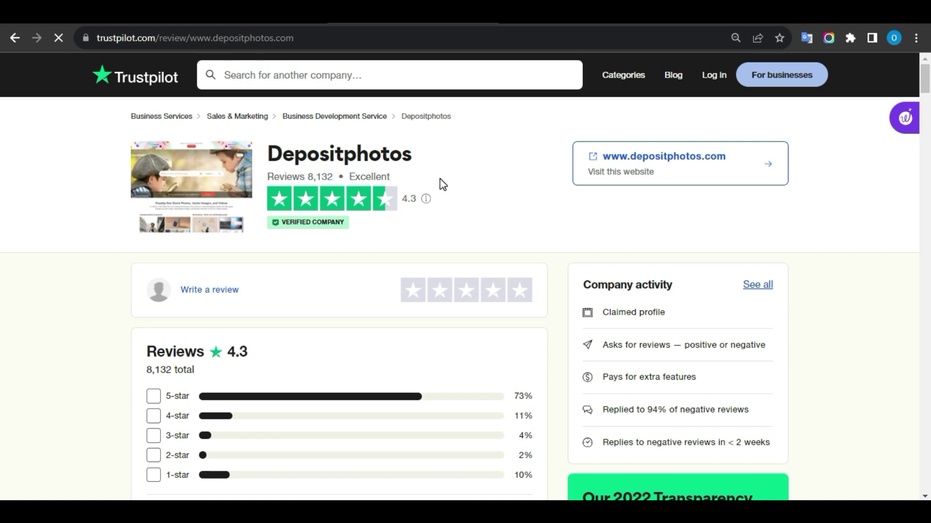
scroll(460, 228, "down", 1)
scroll(460, 228, "down", 1)
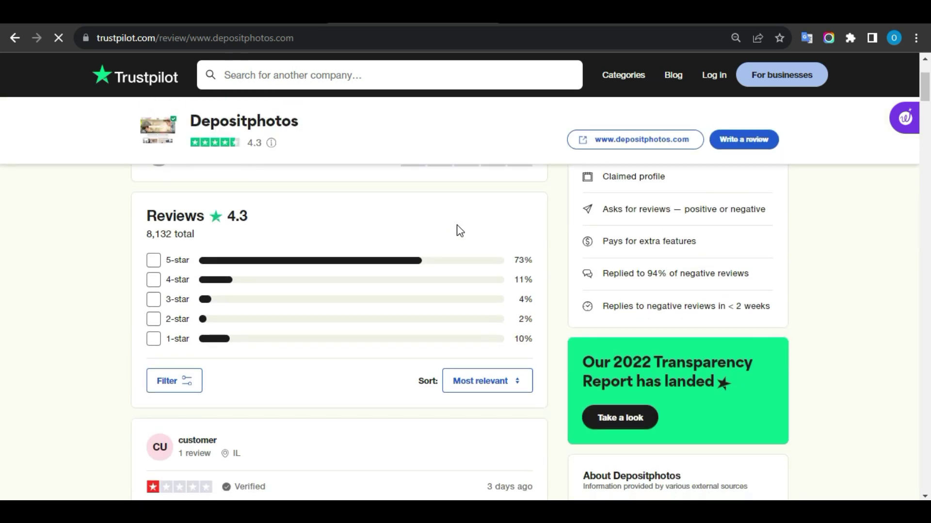
scroll(298, 284, "down", 1)
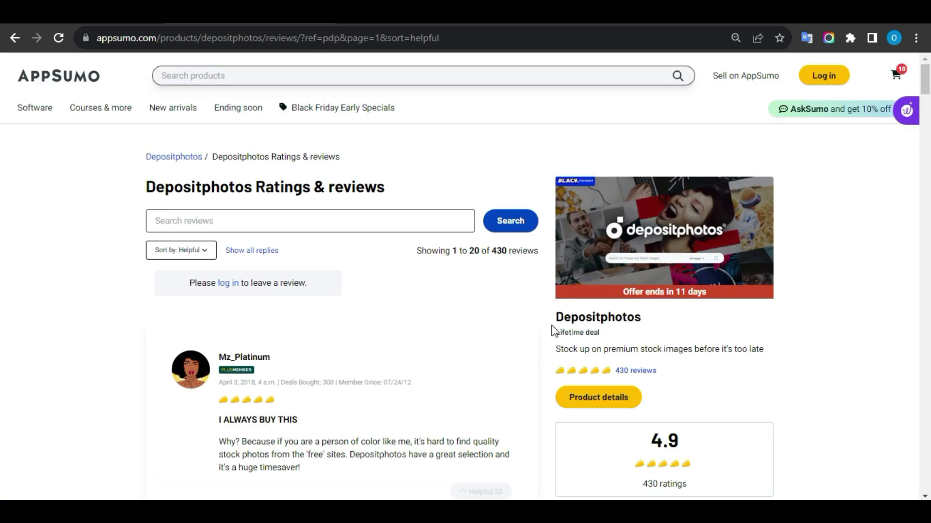
scroll(552, 333, "down", 1)
scroll(579, 351, "down", 1)
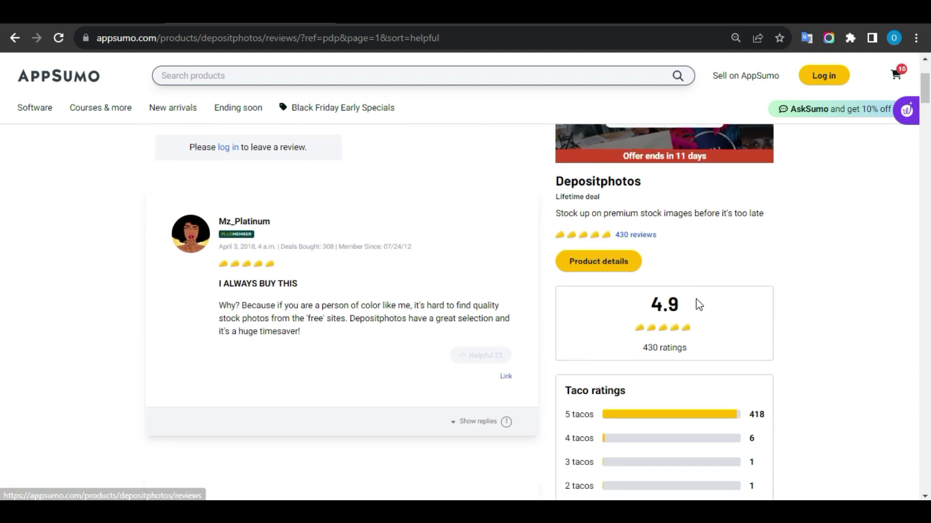
scroll(682, 309, "down", 1)
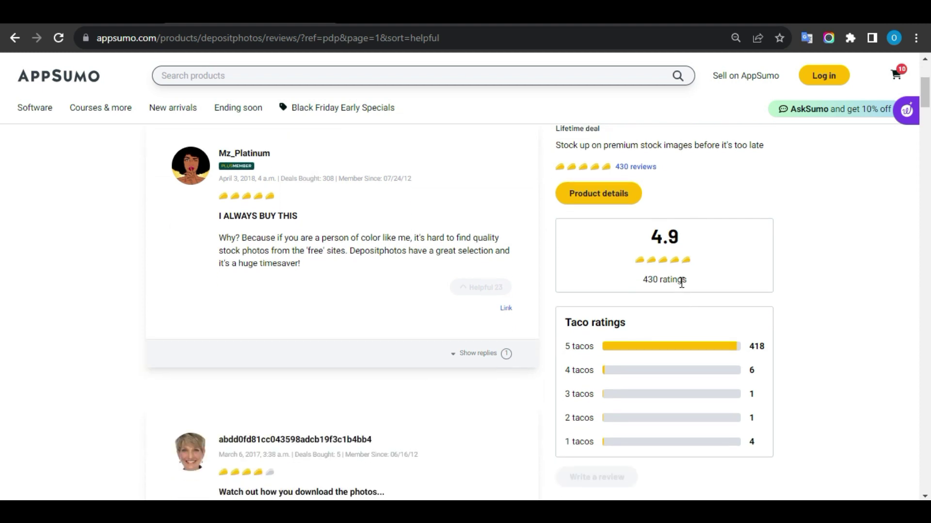
Autoscroll through the AppSumo Depositphotos reviews, rated 4.9 from 430.
middle_click(847, 303)
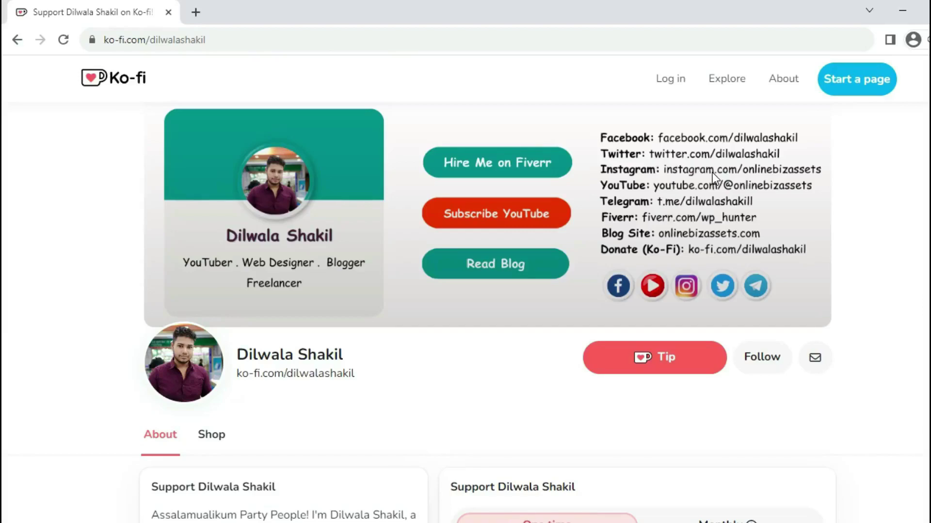
scroll(712, 173, "down", 5)
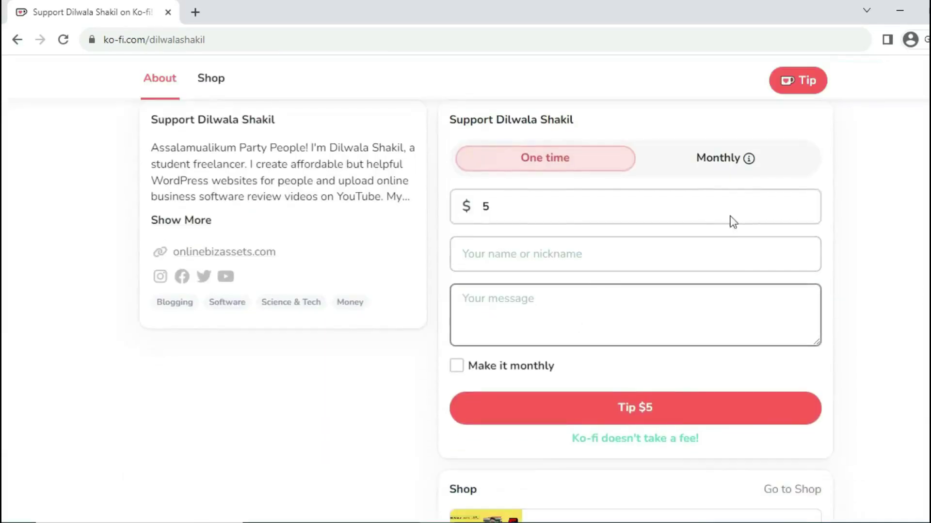
Switch the Ko-fi tip to Monthly, then back to One time.
left_click(721, 159)
left_click(544, 158)
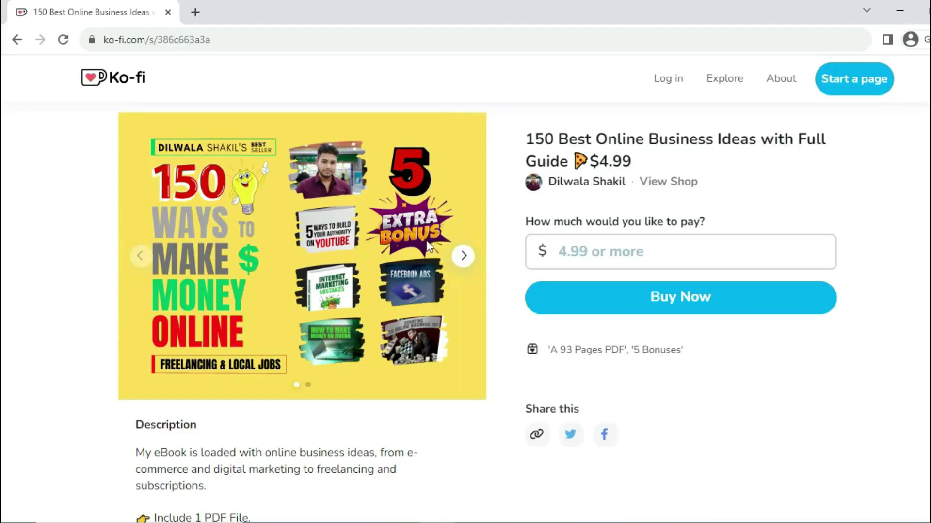
scroll(335, 279, "down", 3)
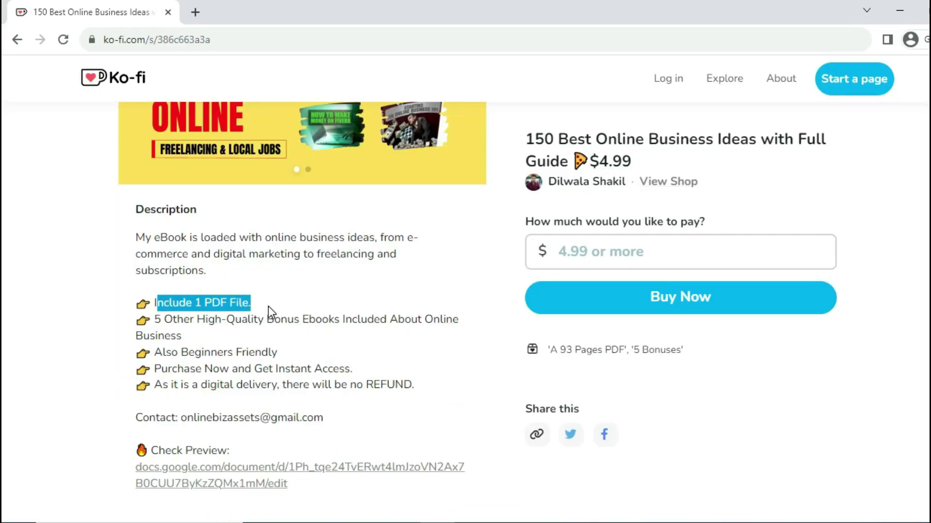
scroll(256, 342, "down", 1)
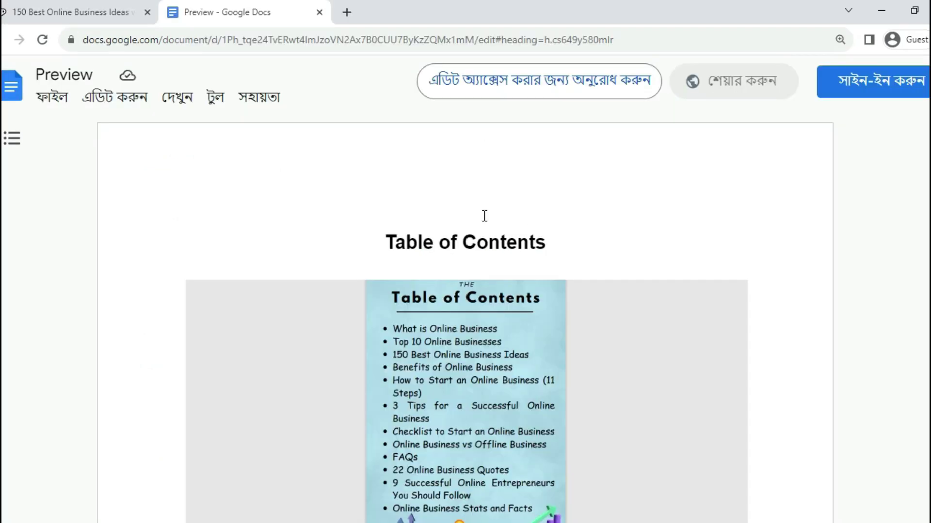
scroll(483, 216, "down", 2)
scroll(483, 216, "down", 3)
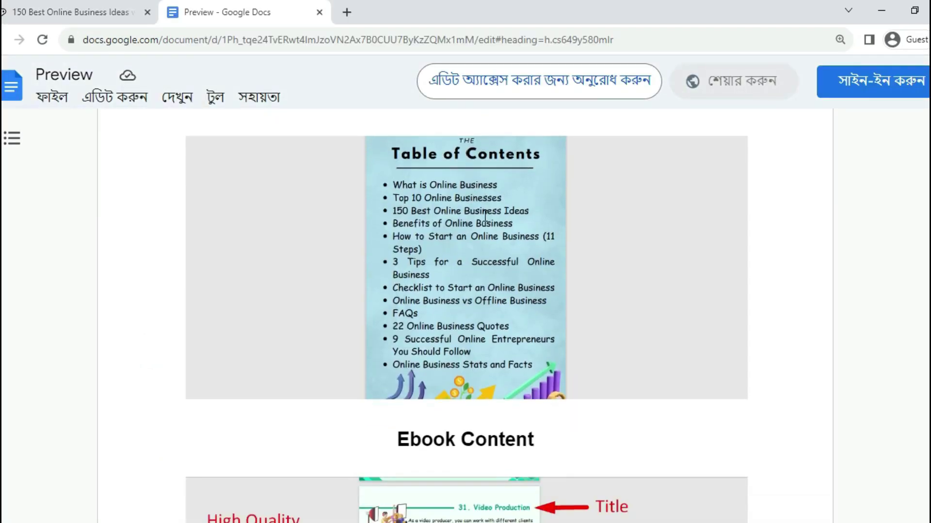
scroll(484, 216, "down", 3)
scroll(483, 216, "down", 3)
scroll(484, 216, "down", 1)
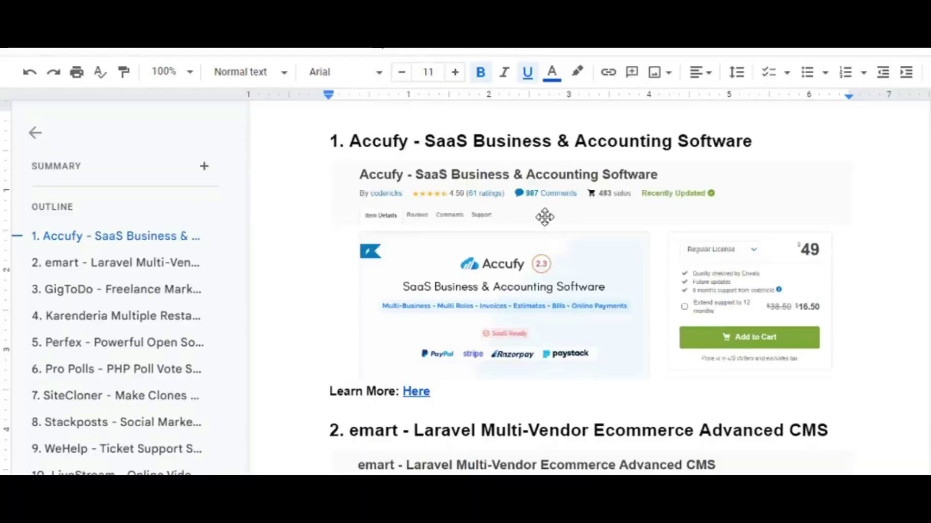
scroll(545, 216, "down", 3)
scroll(545, 217, "down", 3)
scroll(554, 193, "down", 4)
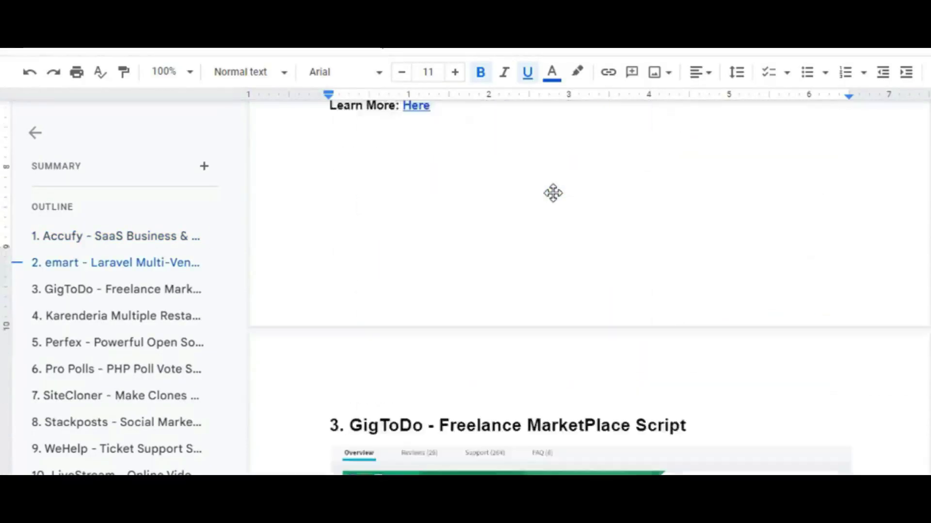
scroll(553, 194, "down", 5)
scroll(542, 208, "down", 4)
scroll(516, 218, "down", 5)
scroll(484, 220, "down", 5)
scroll(484, 220, "down", 5)
scroll(89, 219, "down", 5)
Jump via the outline to the Visual Composer Autoresponder Addon section and further sections.
left_click(89, 194)
left_click(87, 285)
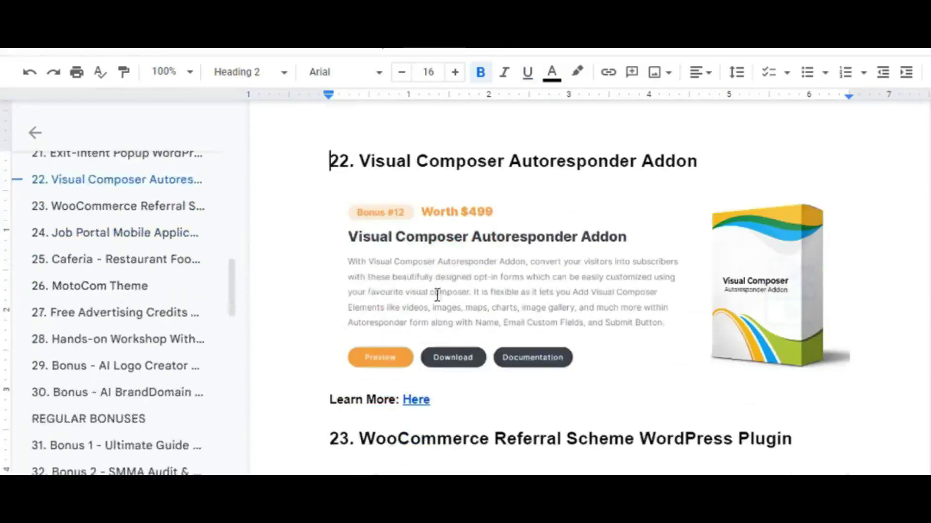
scroll(498, 294, "down", 5)
scroll(466, 283, "down", 5)
scroll(146, 313, "down", 5)
left_click(117, 263)
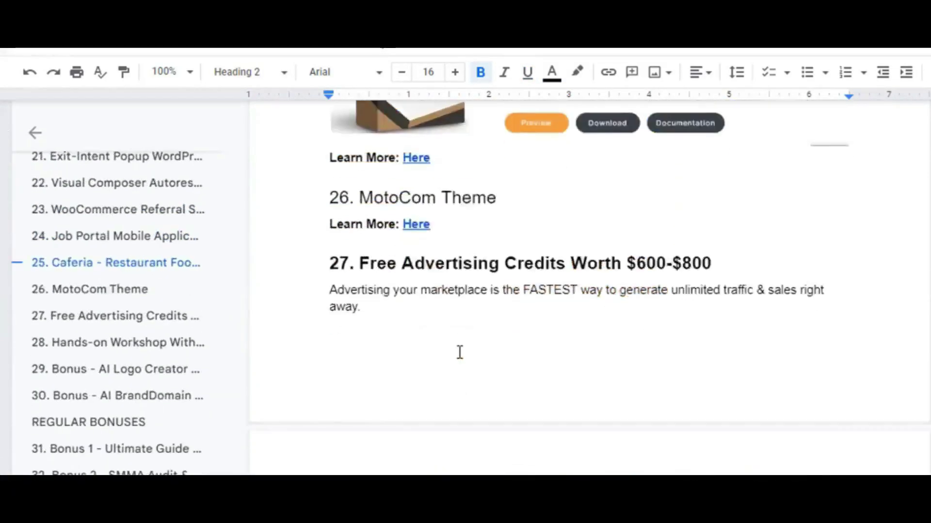
scroll(459, 352, "down", 6)
scroll(459, 352, "down", 6)
scroll(459, 353, "down", 6)
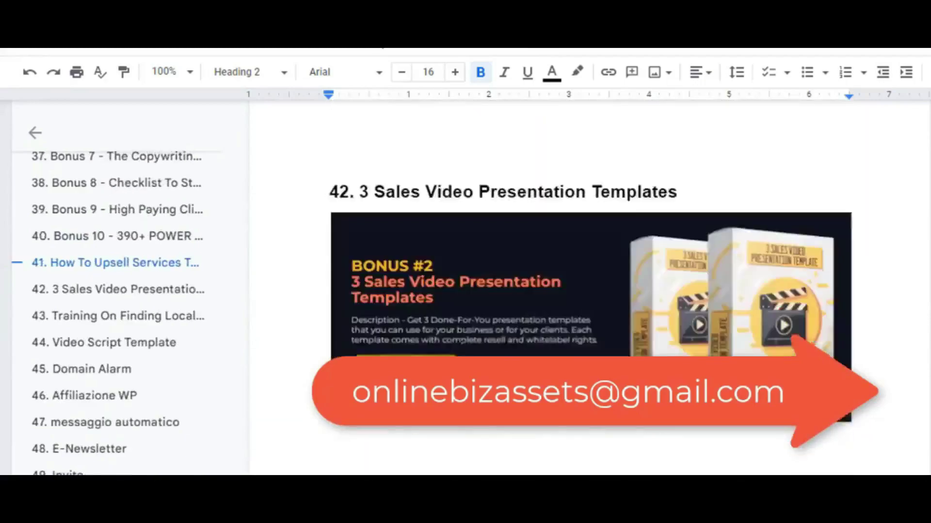